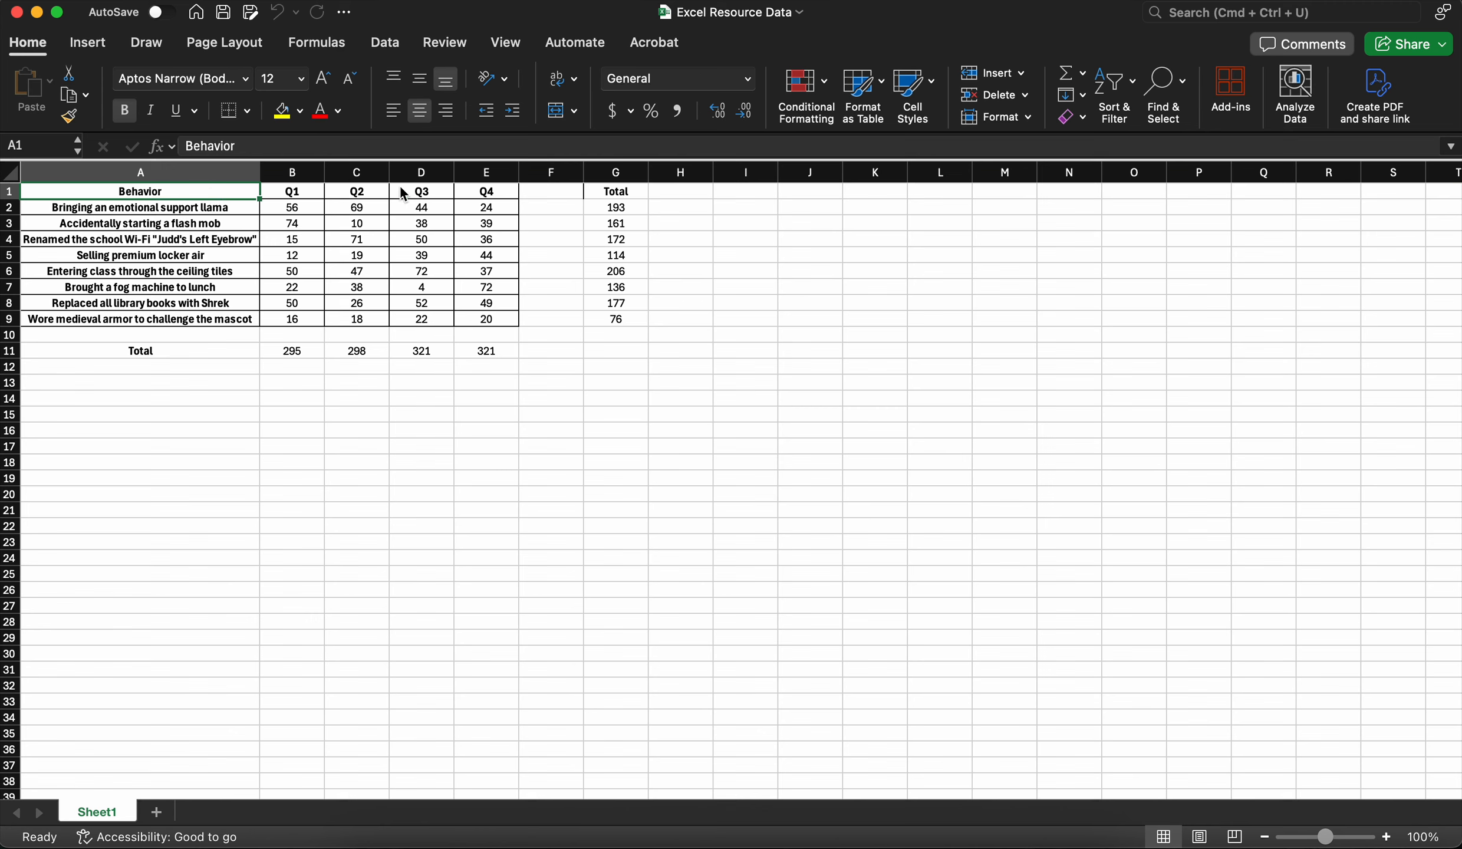
# Step: Select the behavior table with its quarterly data (A1:E9) and review the recommended chart types for it
pyautogui.keyDown('shift'); pyautogui.click(490, 325); pyautogui.keyUp('shift')
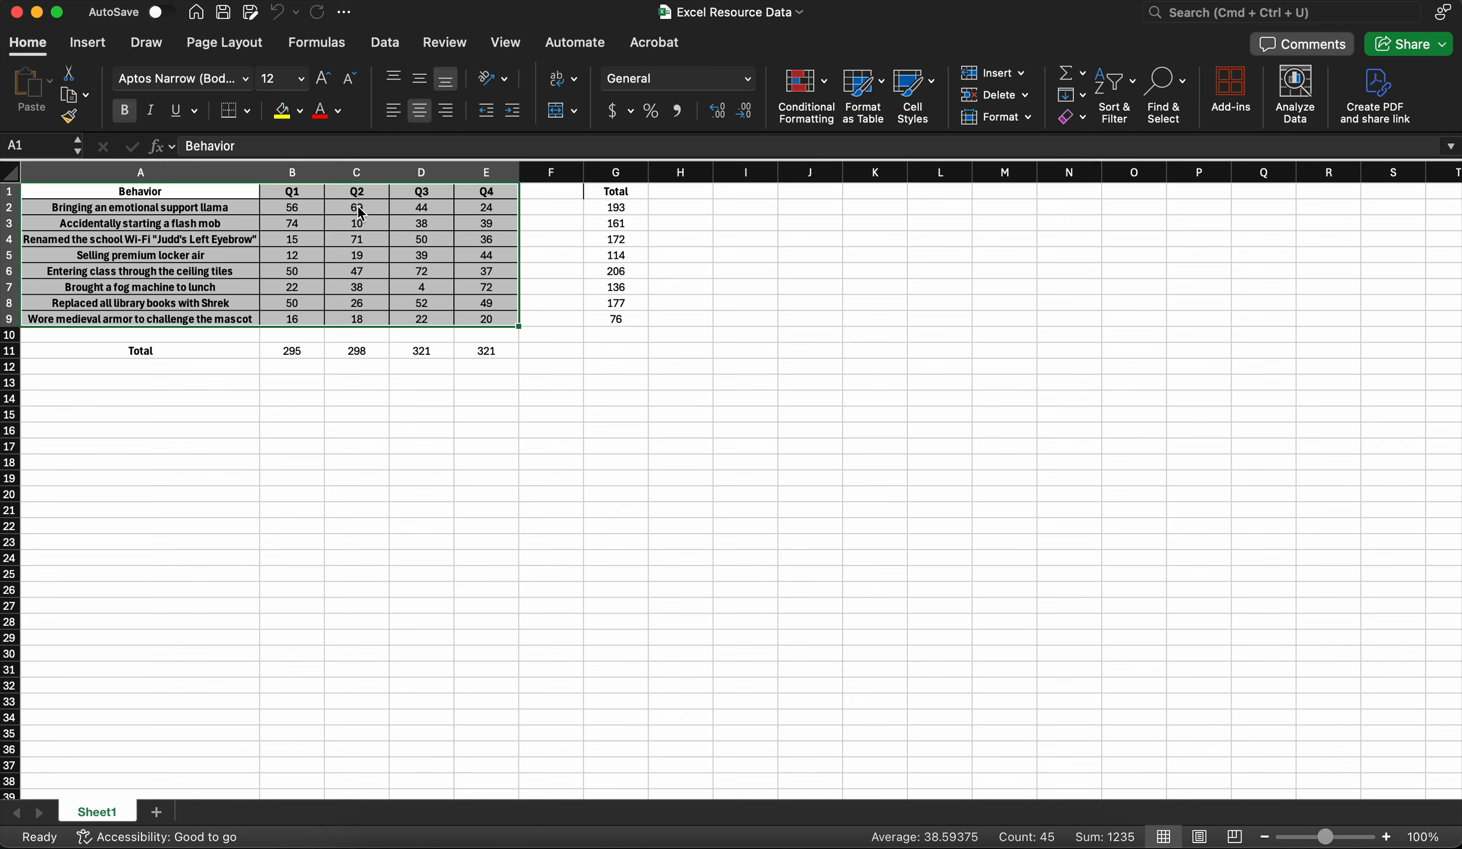
pyautogui.click(89, 42)
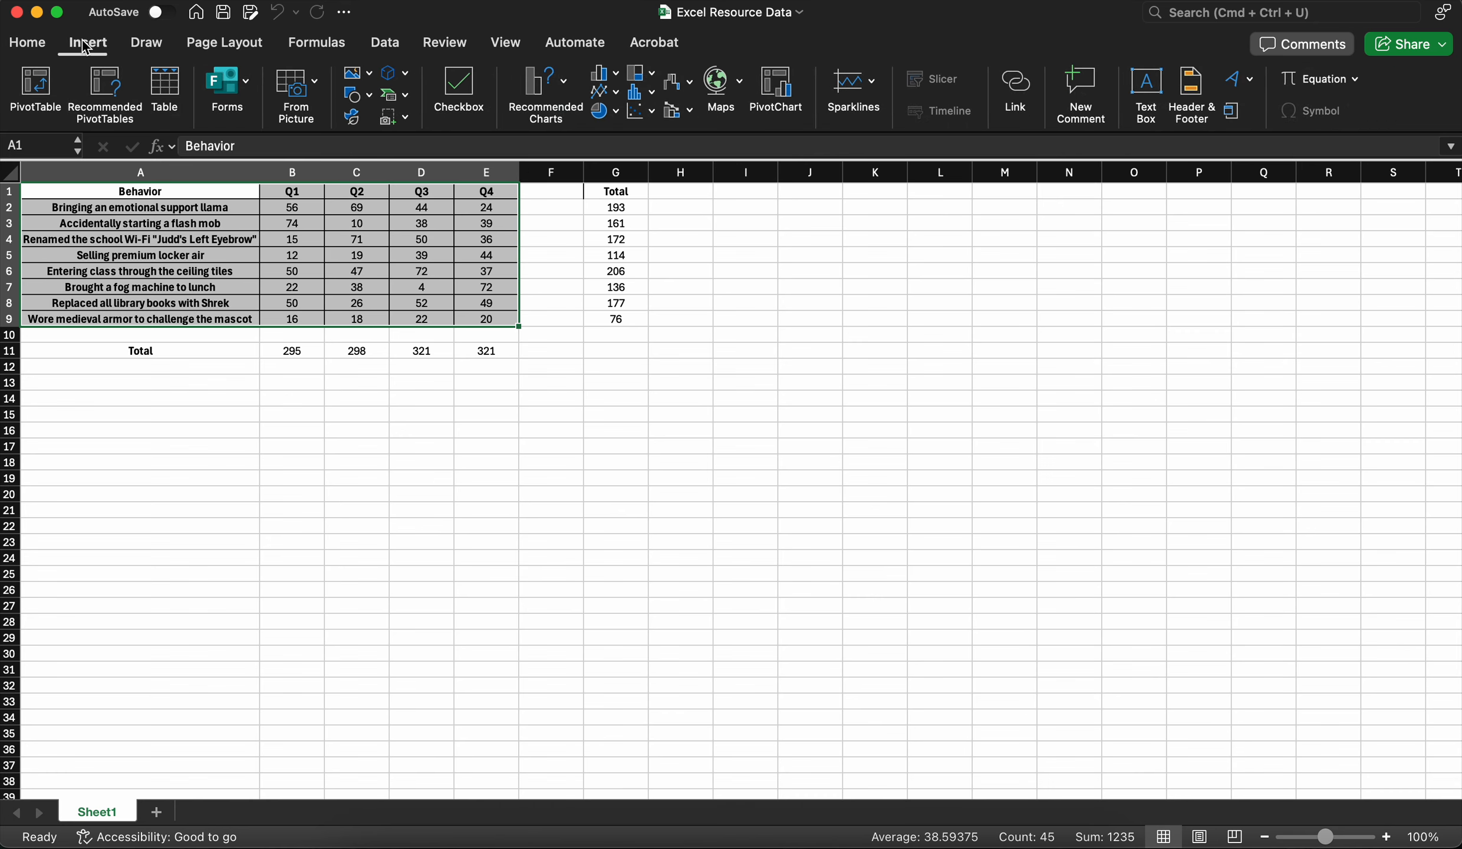
pyautogui.click(568, 90)
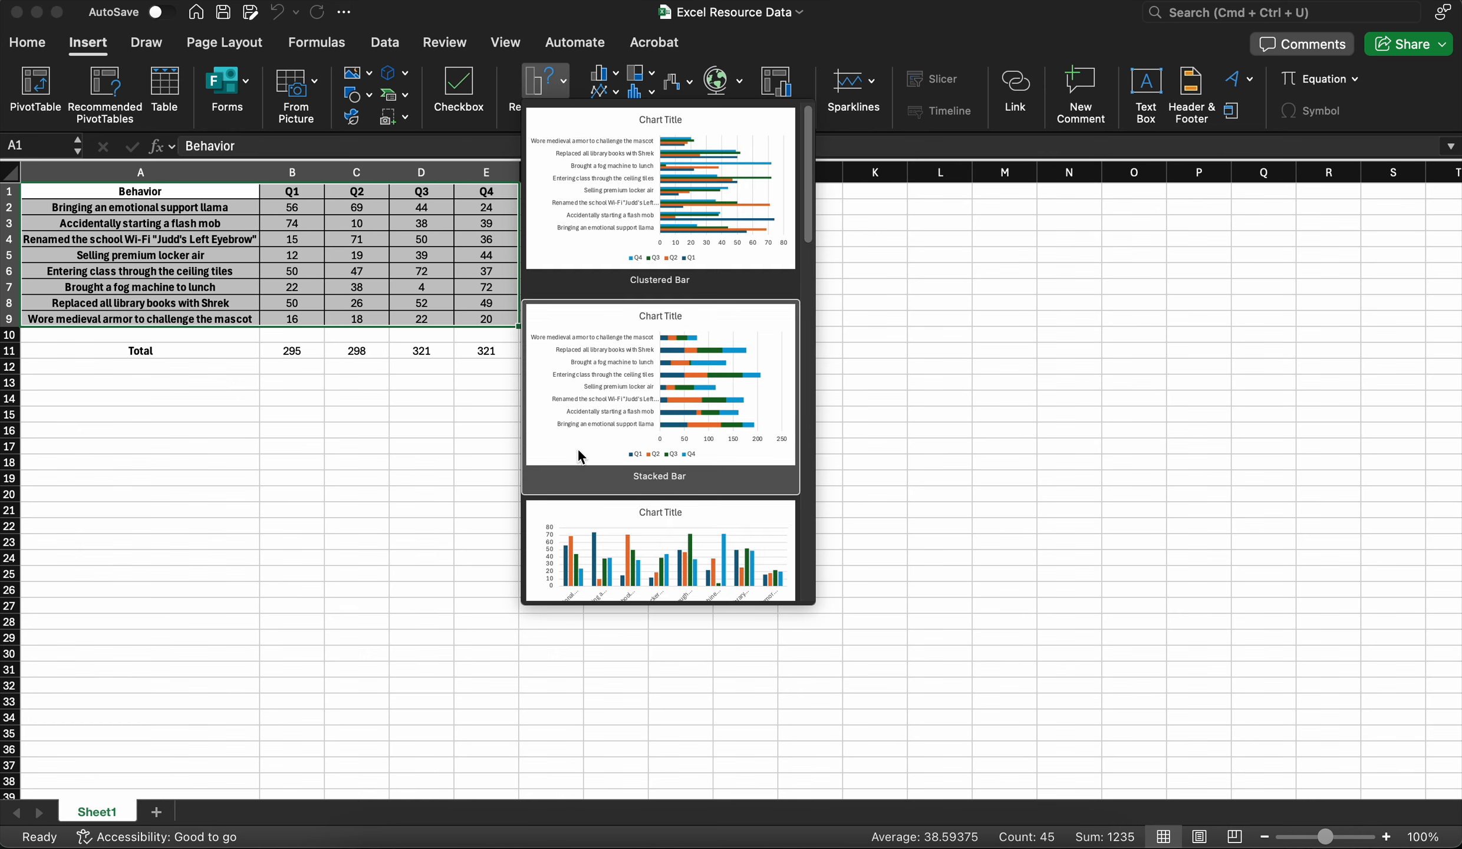
pyautogui.scroll(-3, 597, 236)
pyautogui.scroll(-10, 597, 236)
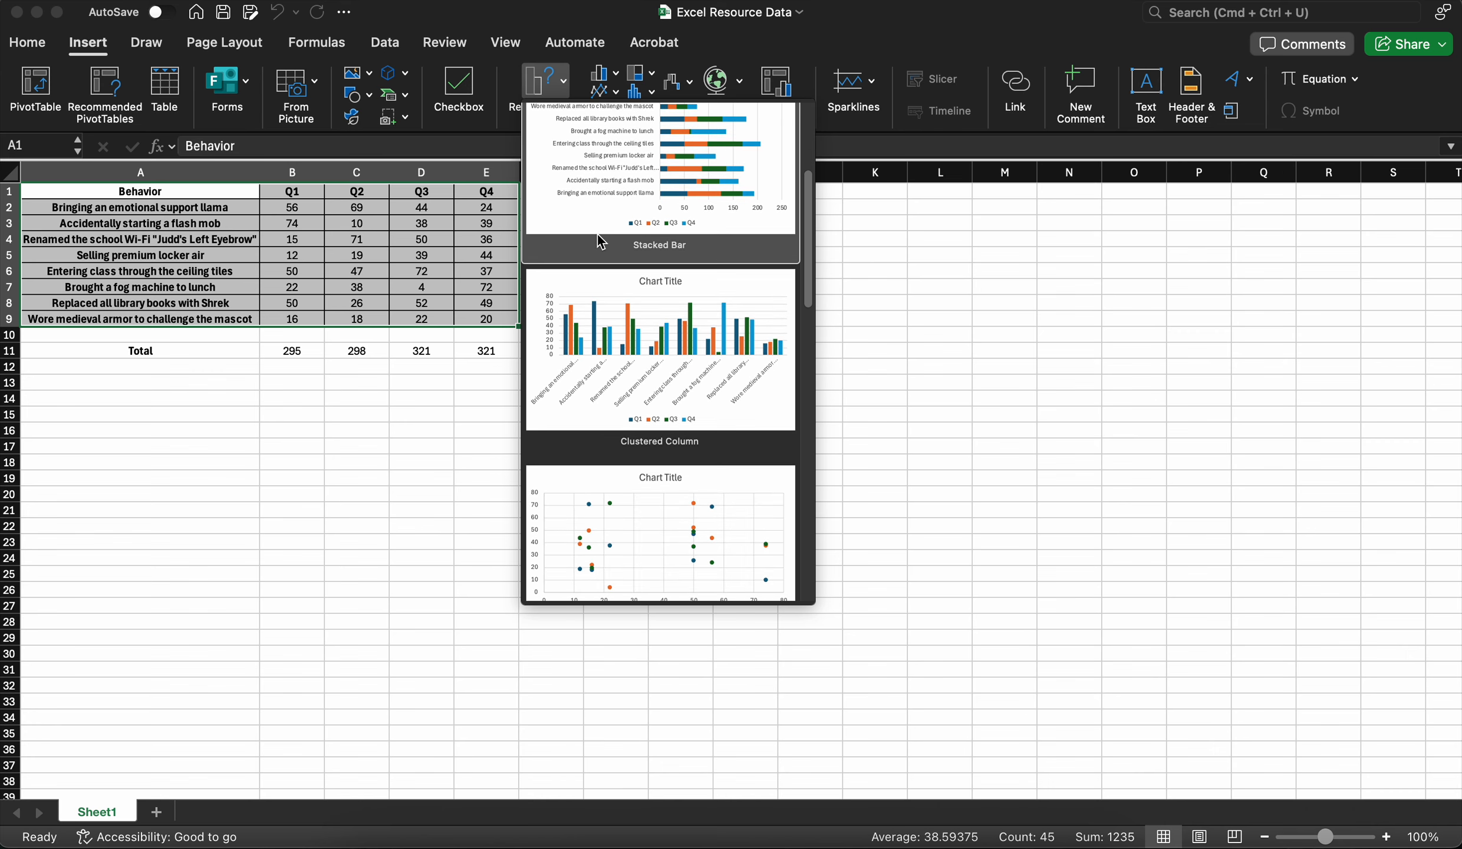
pyautogui.scroll(-1, 599, 240)
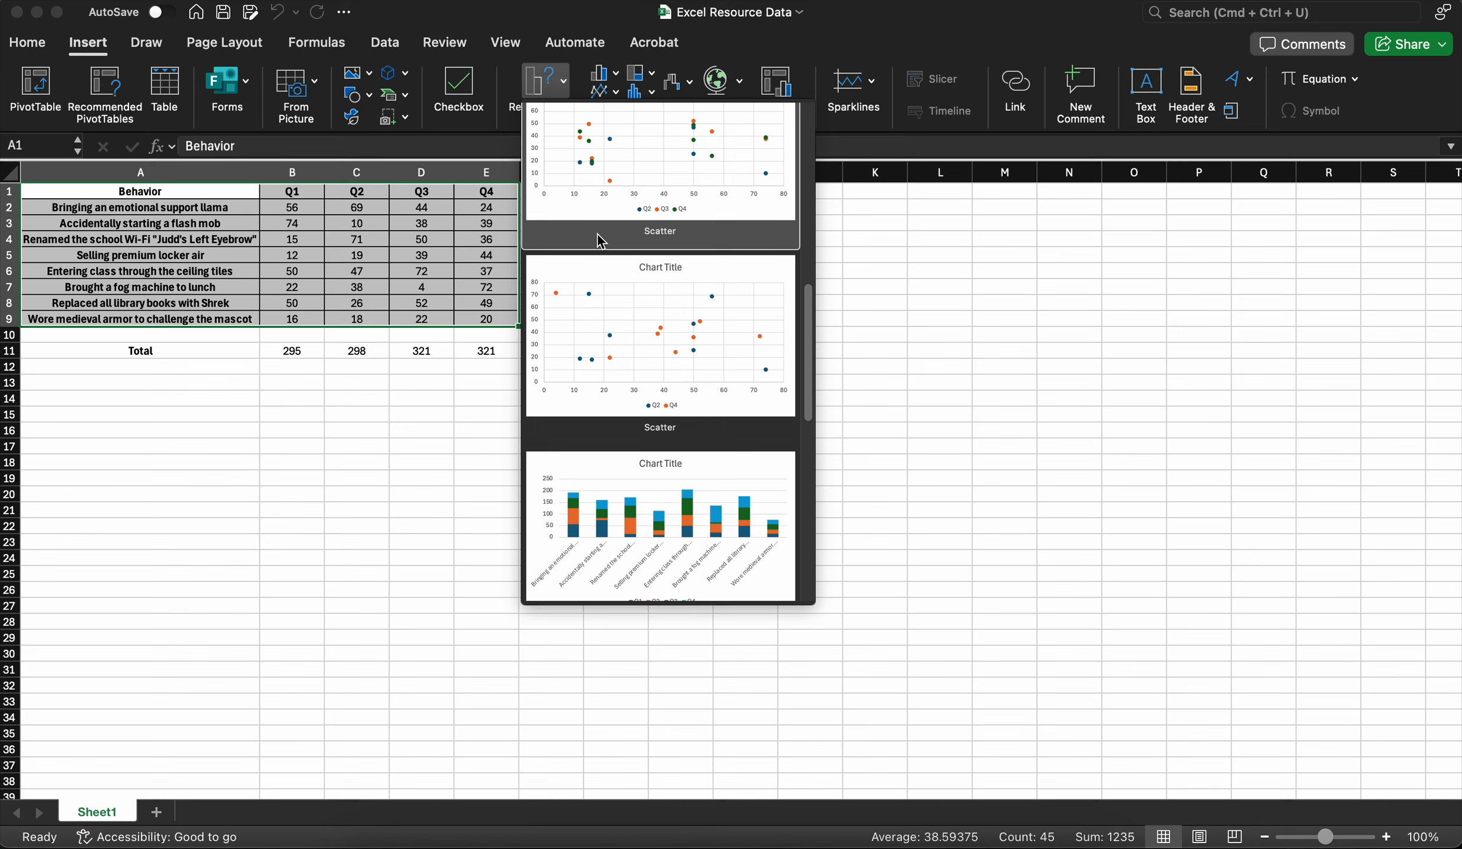
pyautogui.scroll(10, 596, 231)
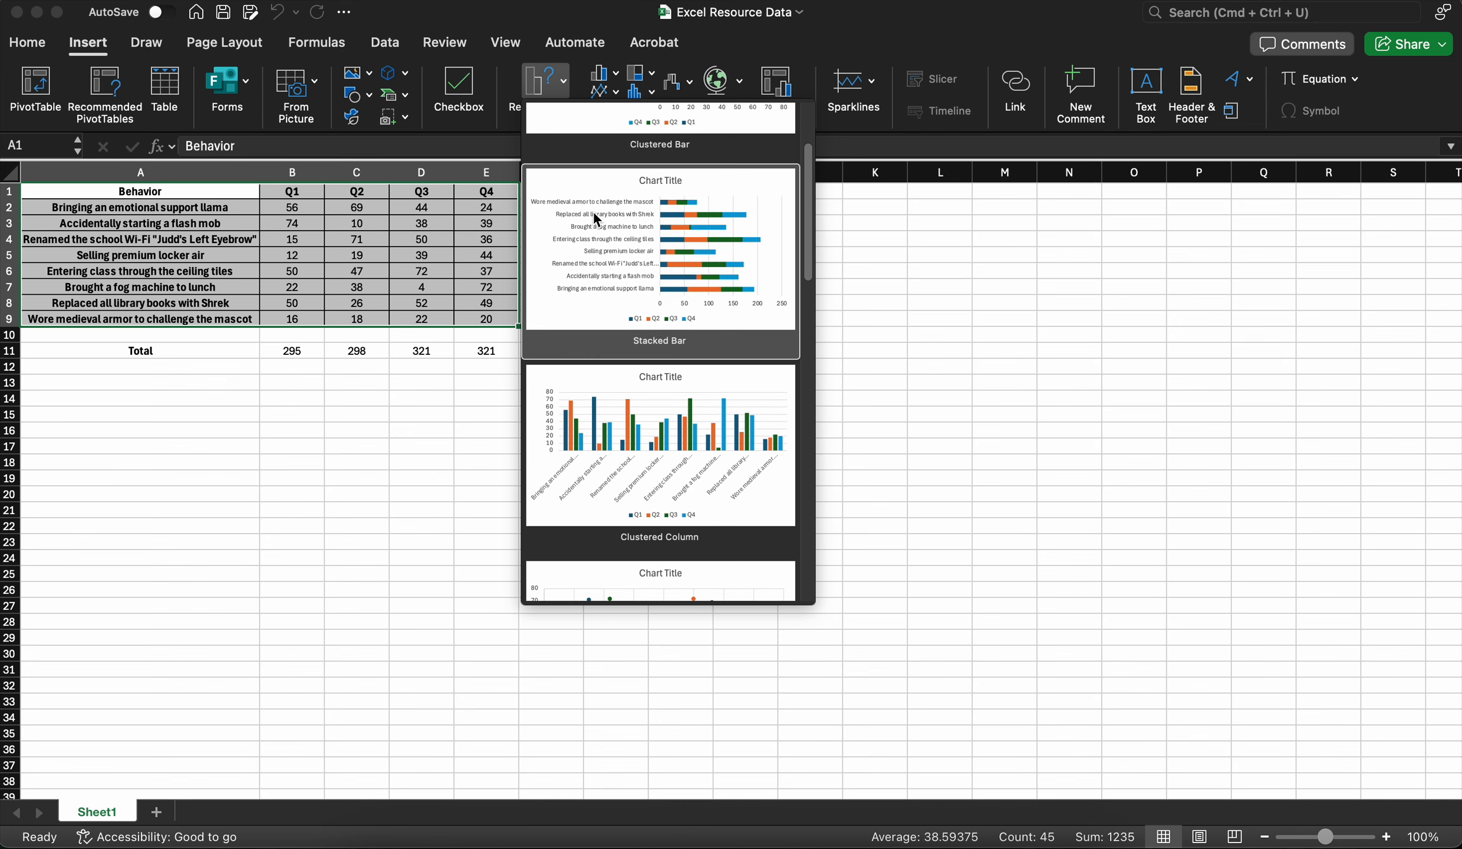
pyautogui.scroll(3, 594, 209)
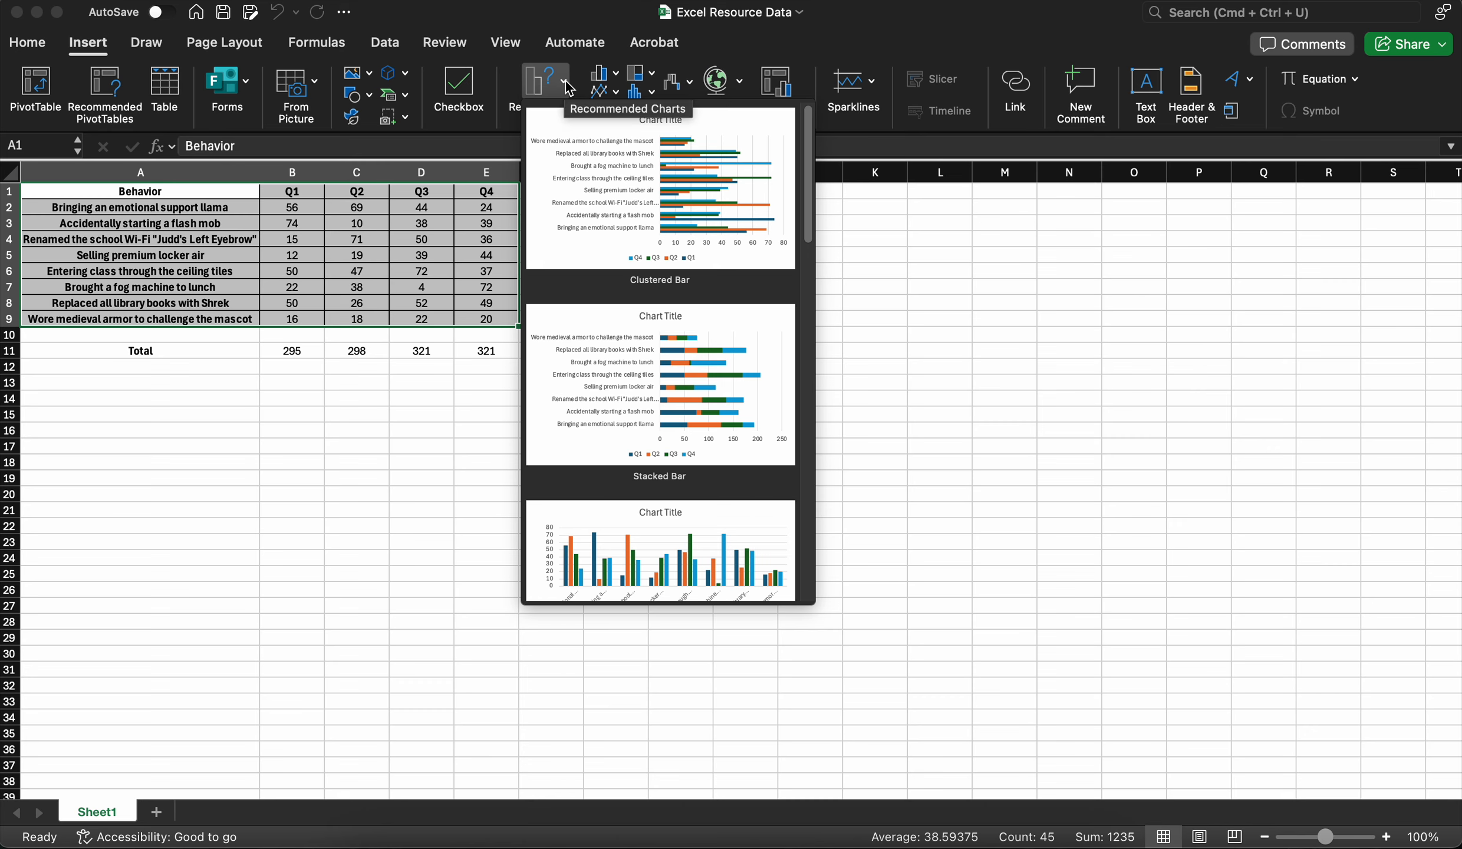
pyautogui.click(565, 82)
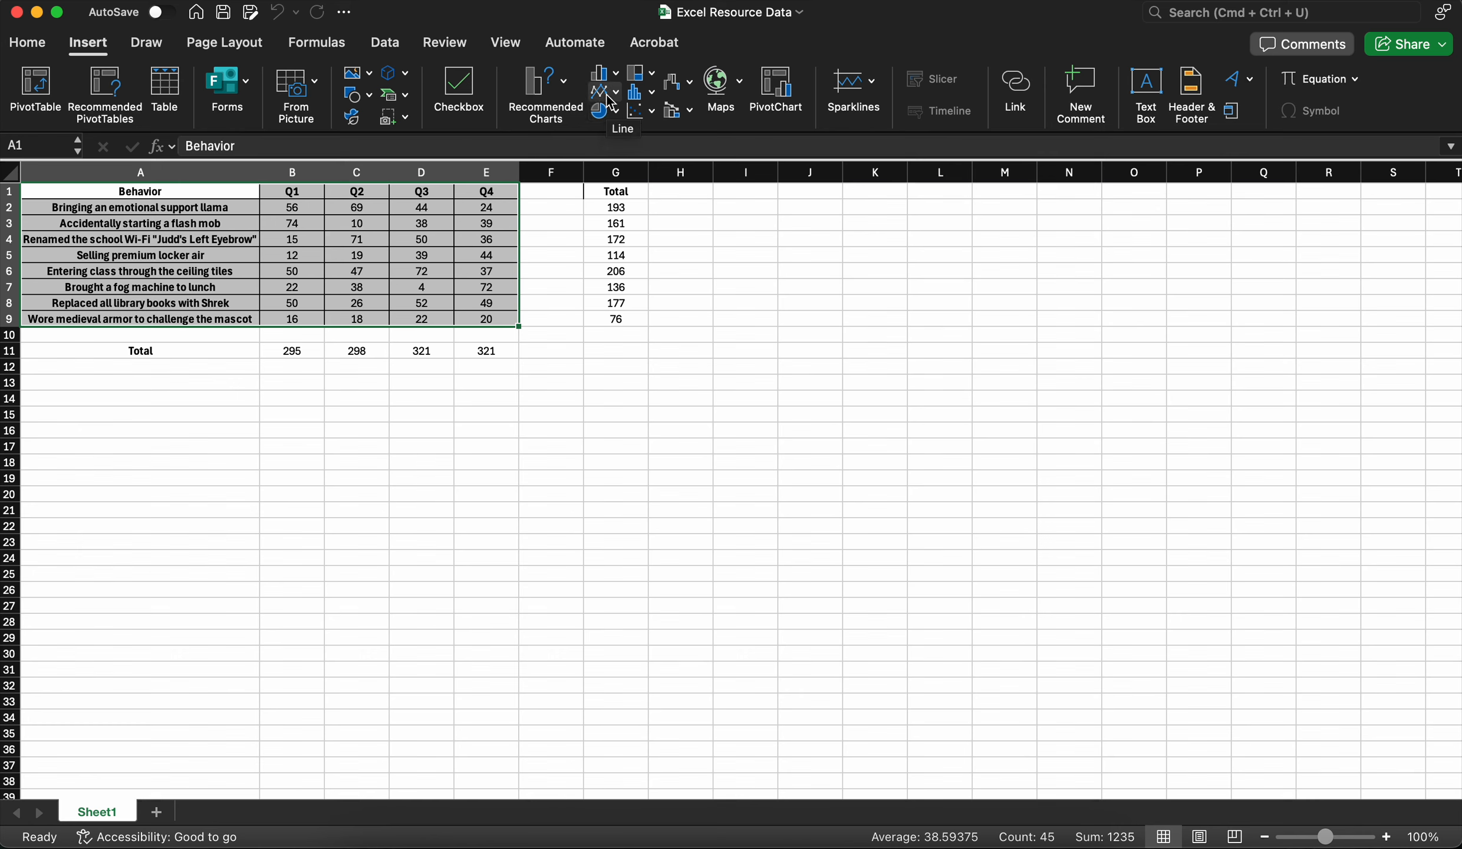
# Step: Try an enlarged clustered bar chart of the selected data, and delete it
pyautogui.click(565, 88)
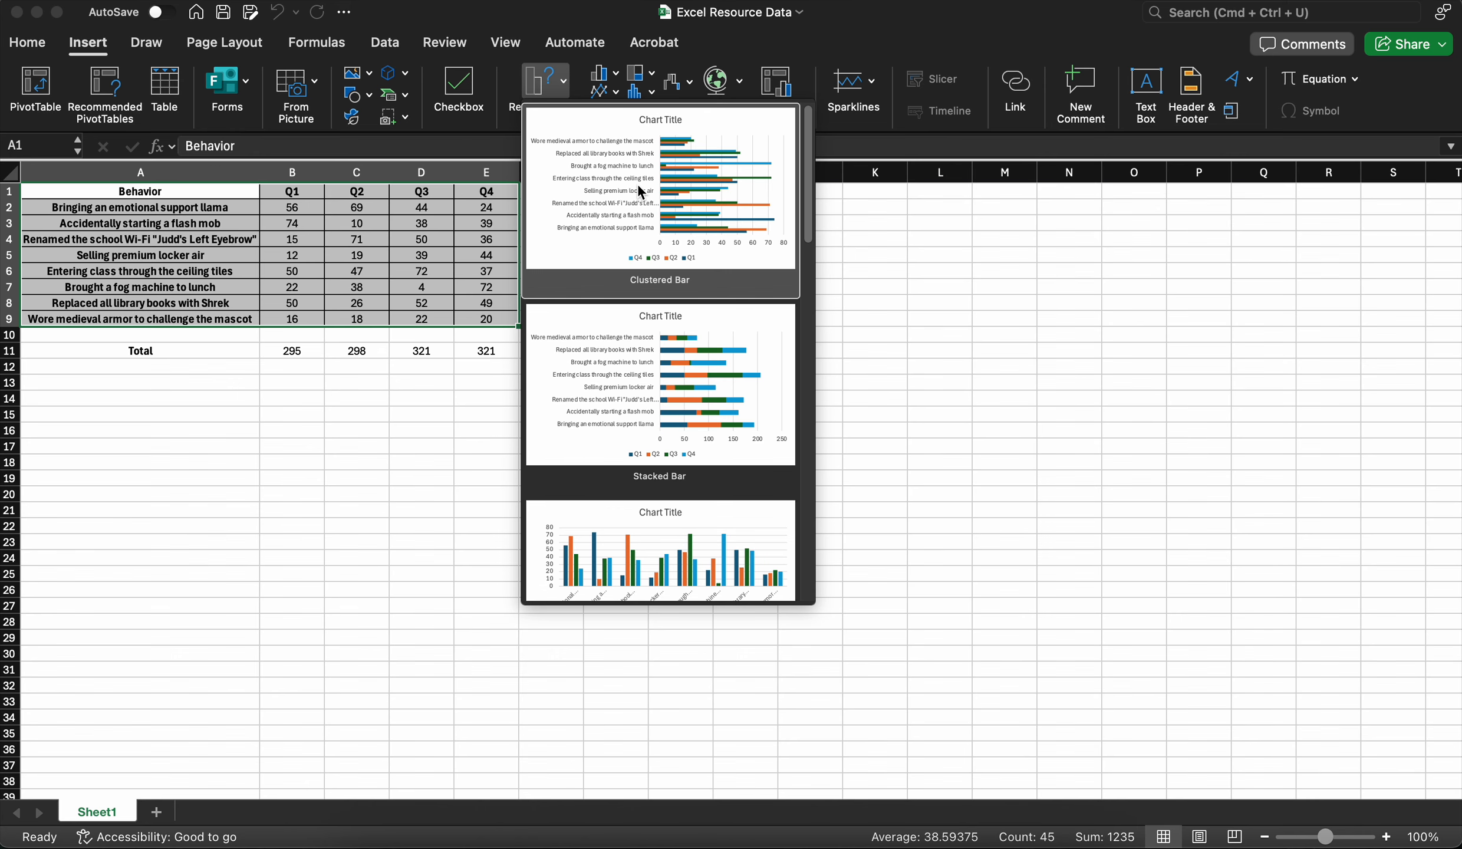
pyautogui.click(686, 201)
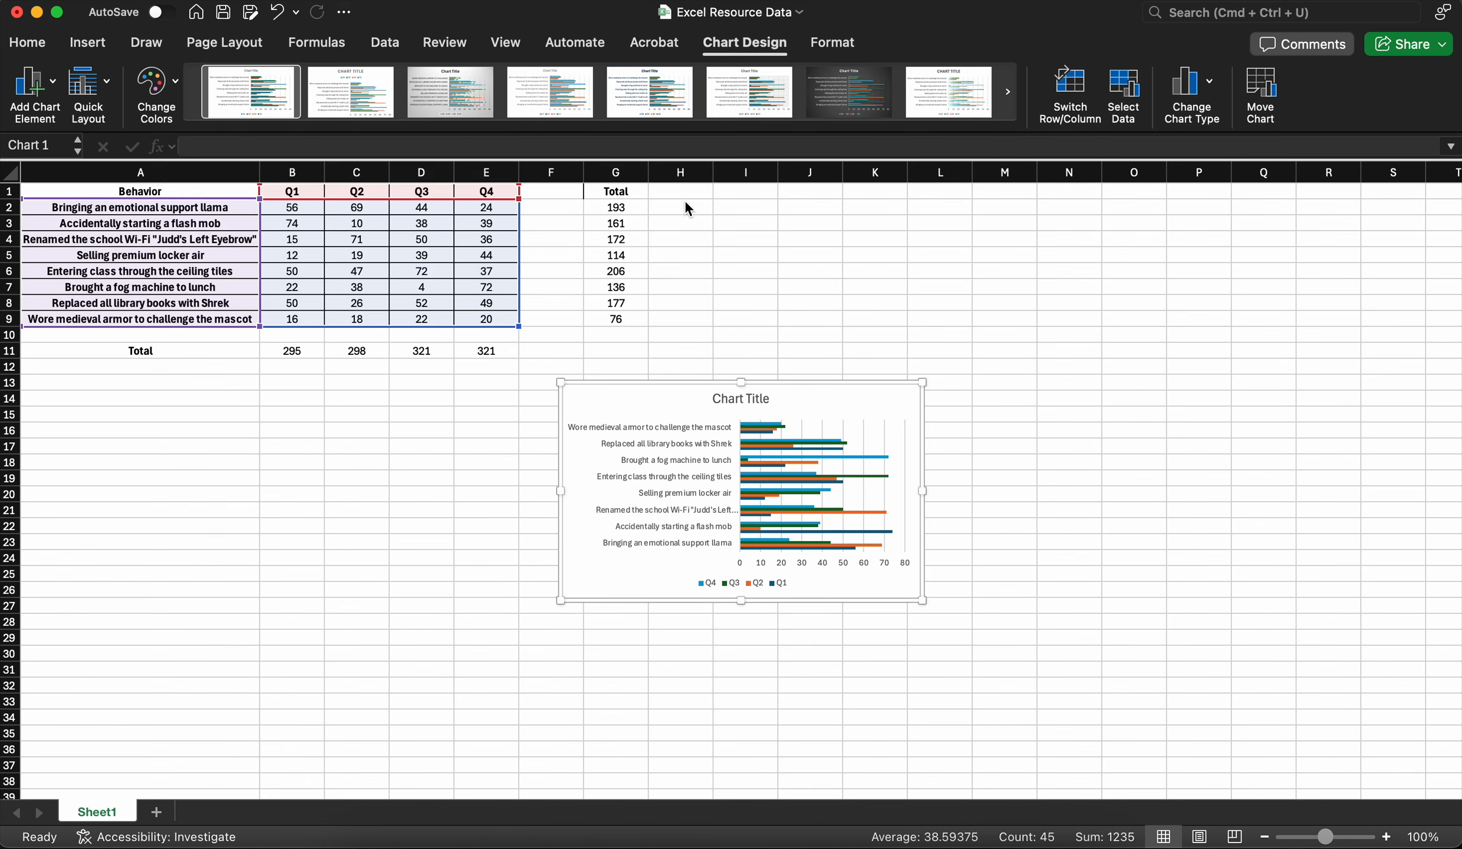
pyautogui.moveTo(924, 601); pyautogui.dragTo(1231, 708)
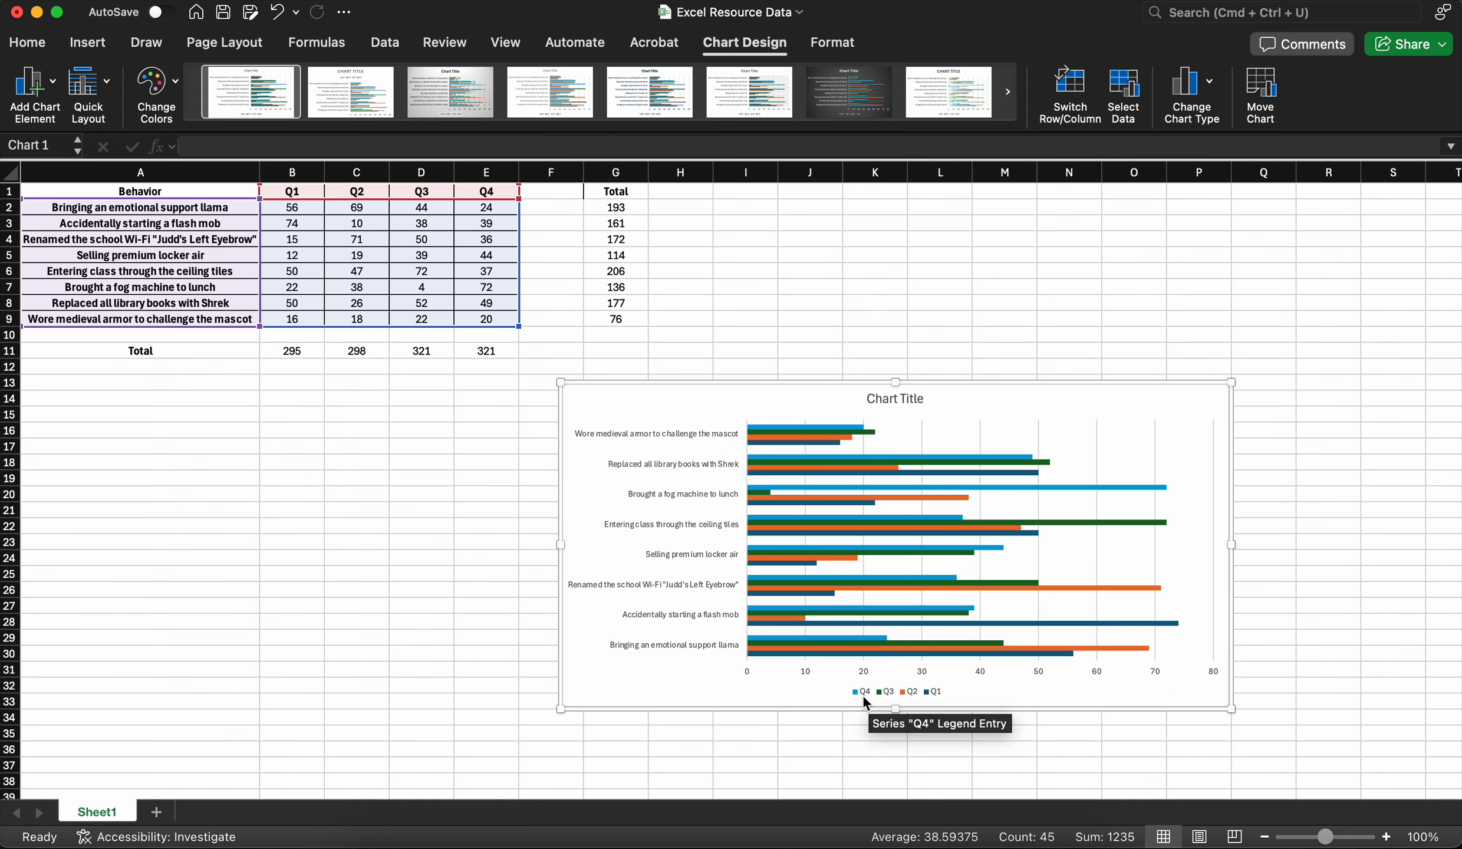
pyautogui.moveTo(859, 432)
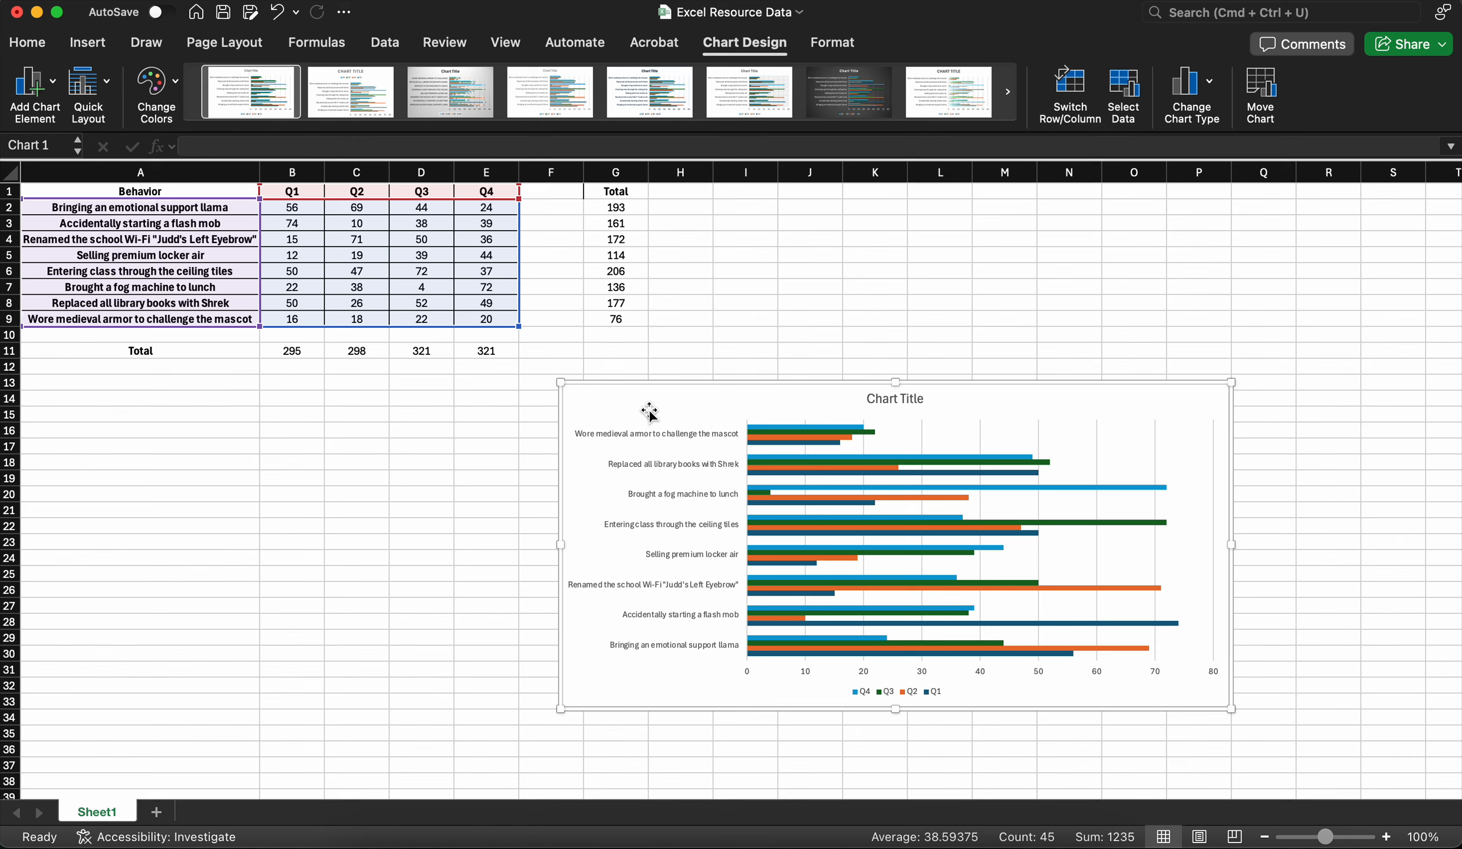
pyautogui.press('Delete')
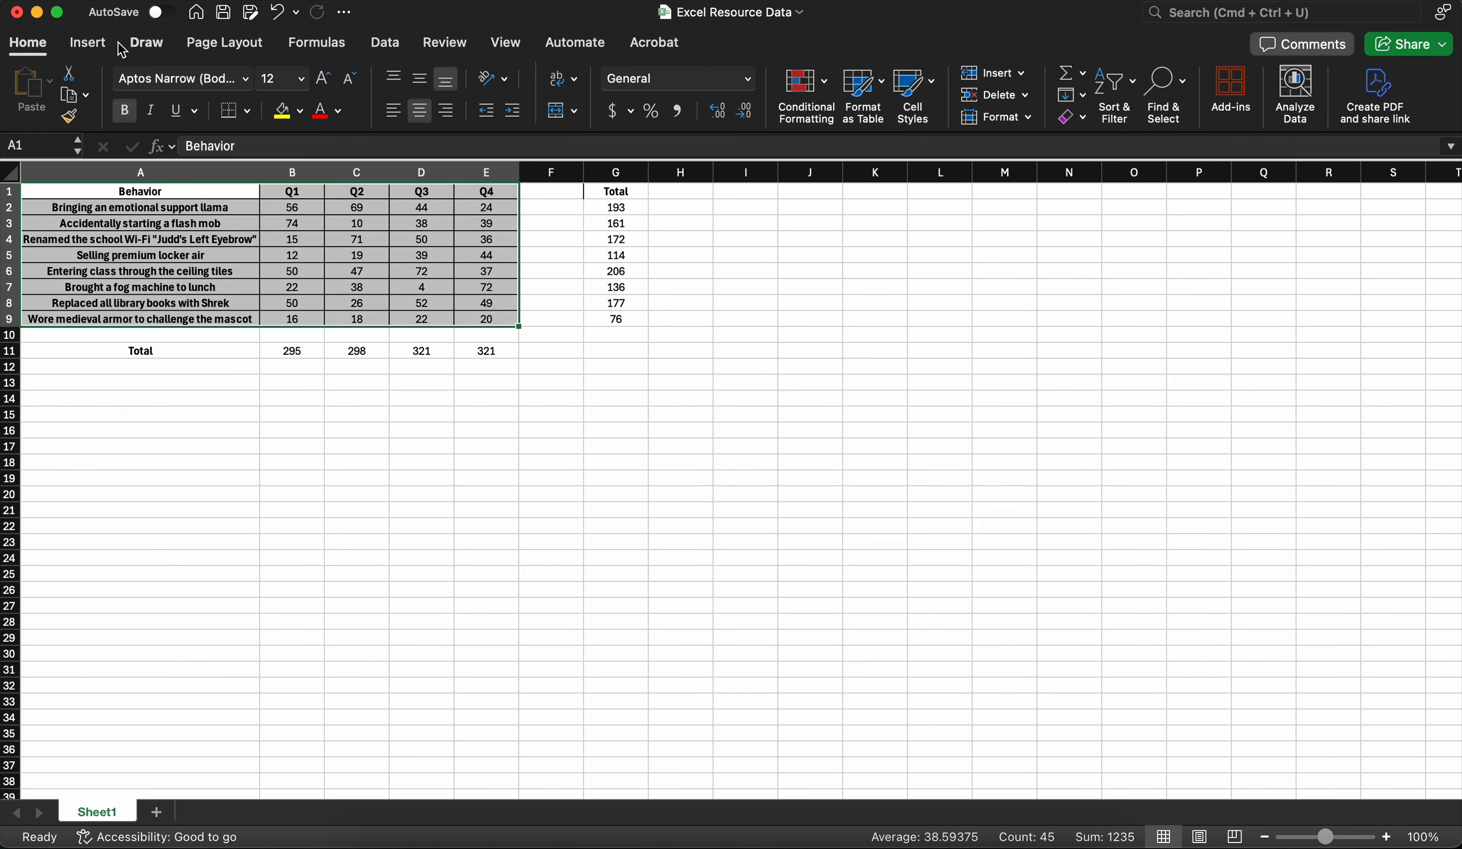
# Step: Insert a stacked bar chart of the selected data, enlarged and placed just below the table
pyautogui.click(91, 43)
pyautogui.click(568, 82)
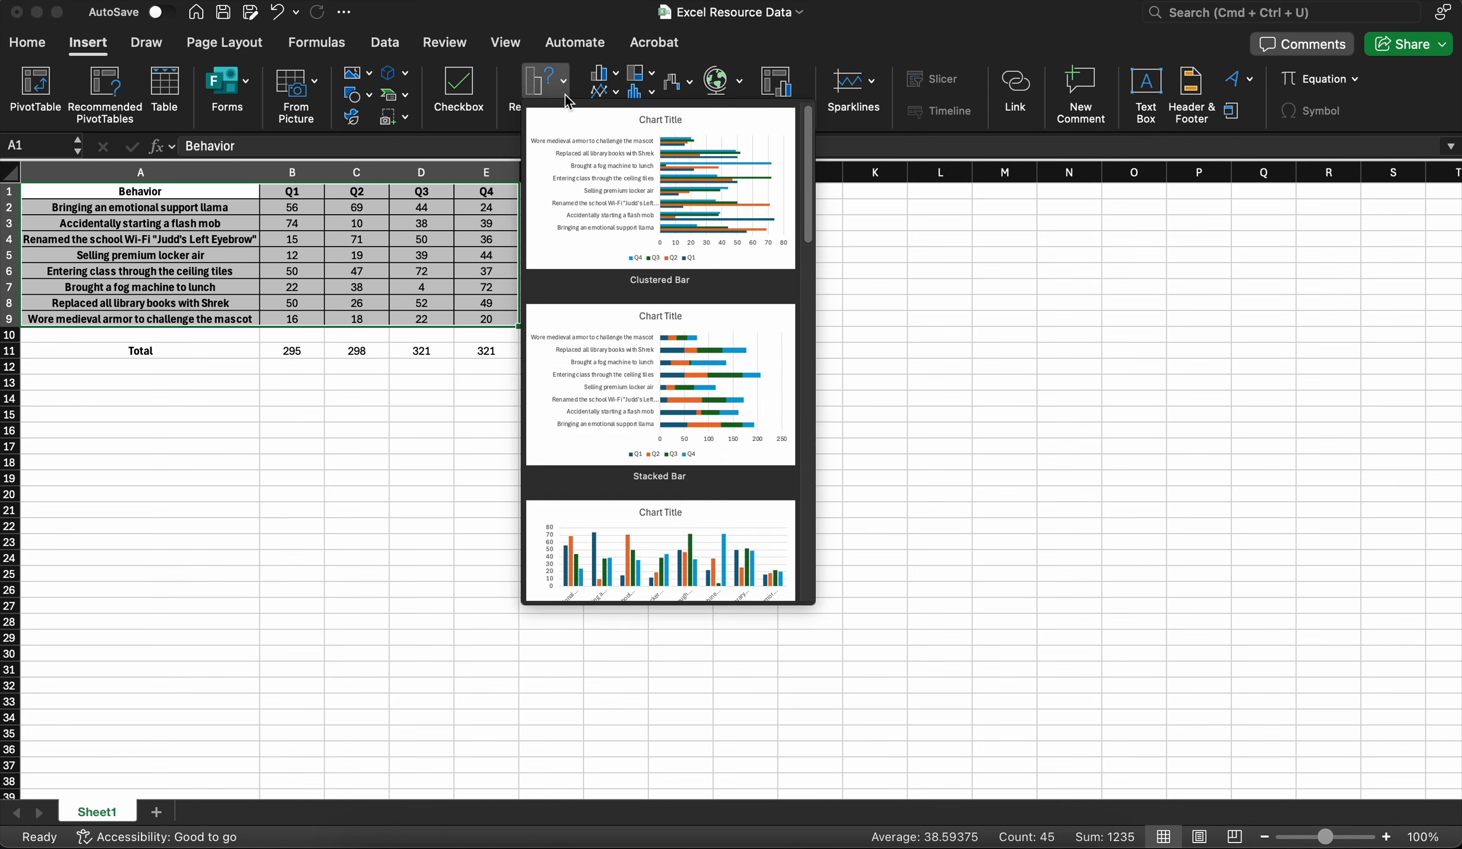
pyautogui.click(604, 396)
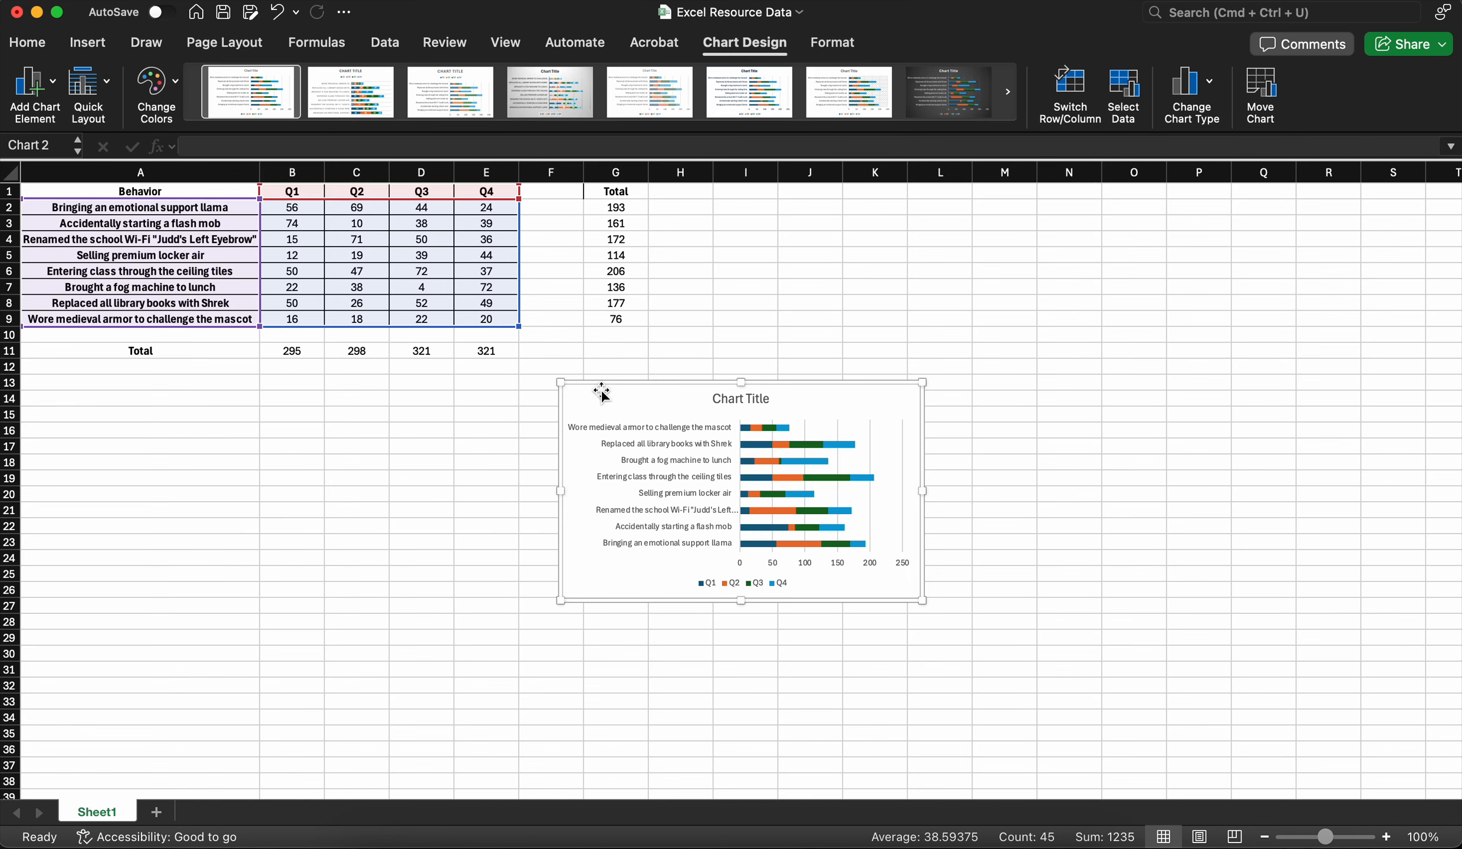
pyautogui.moveTo(923, 601); pyautogui.dragTo(1092, 630)
pyautogui.moveTo(1021, 410); pyautogui.dragTo(898, 418)
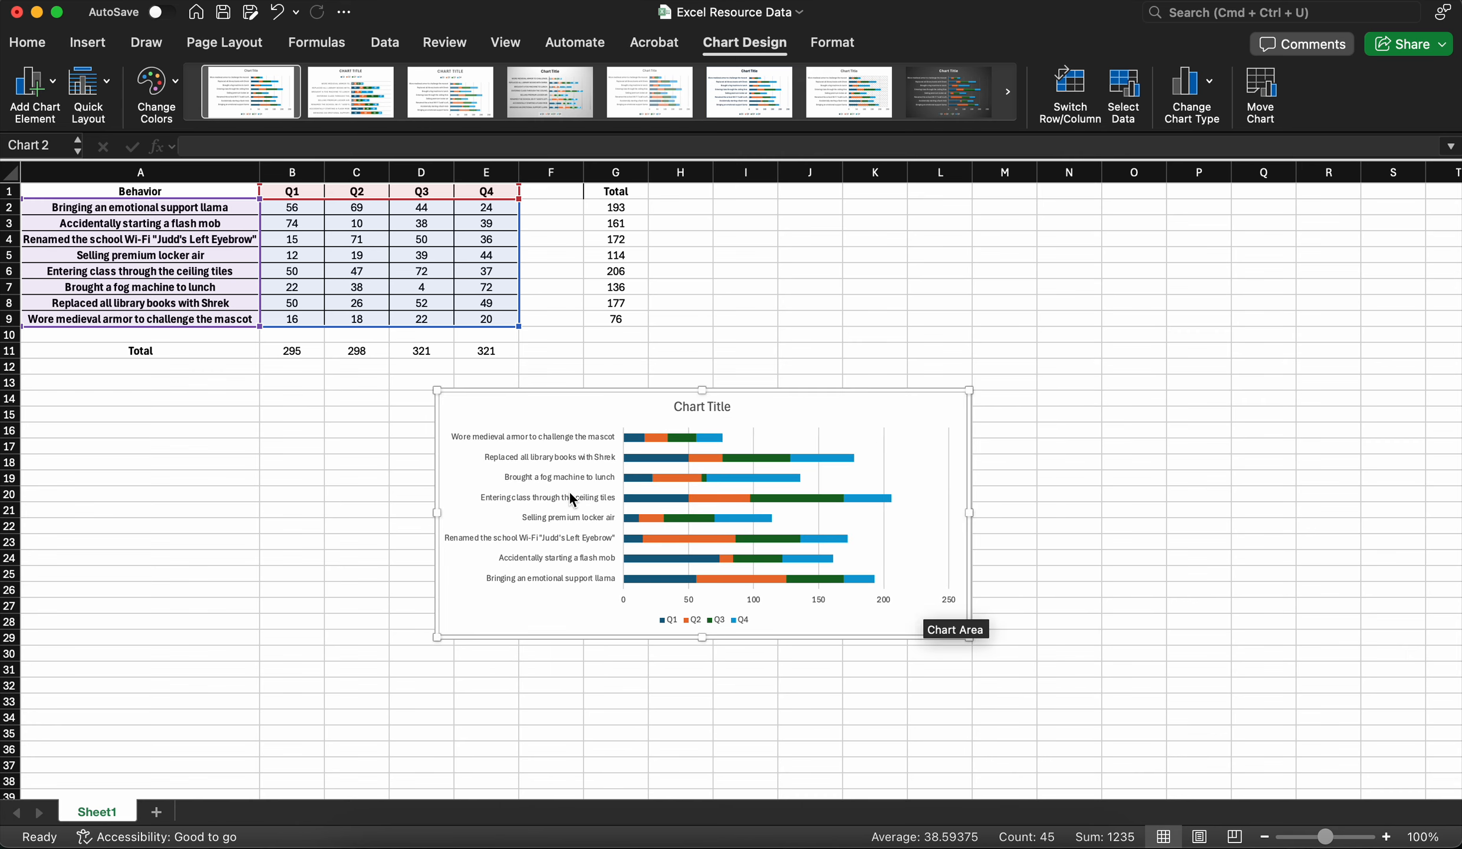
pyautogui.moveTo(633, 446)
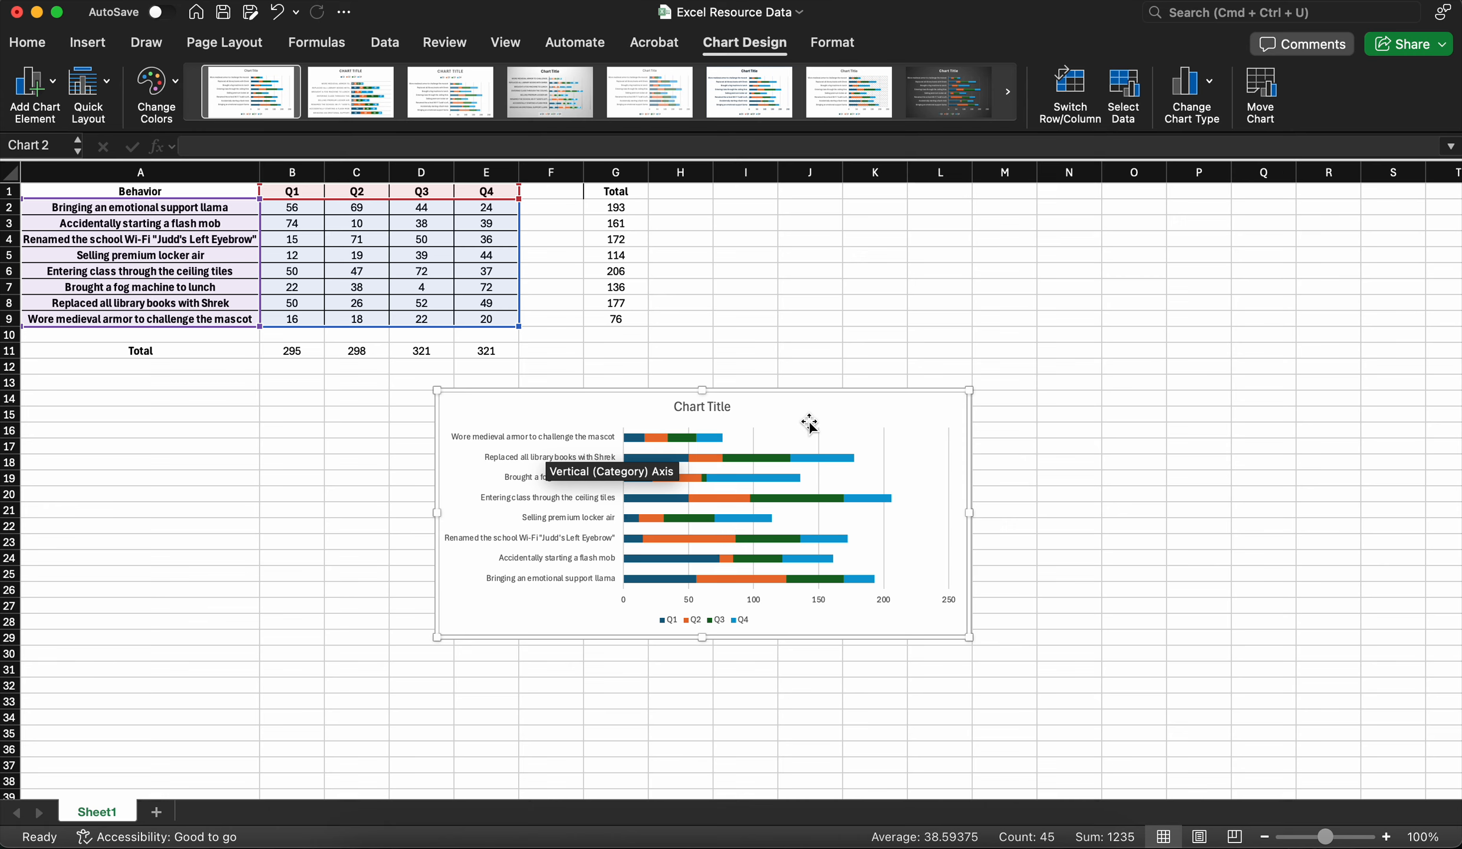
pyautogui.moveTo(703, 436)
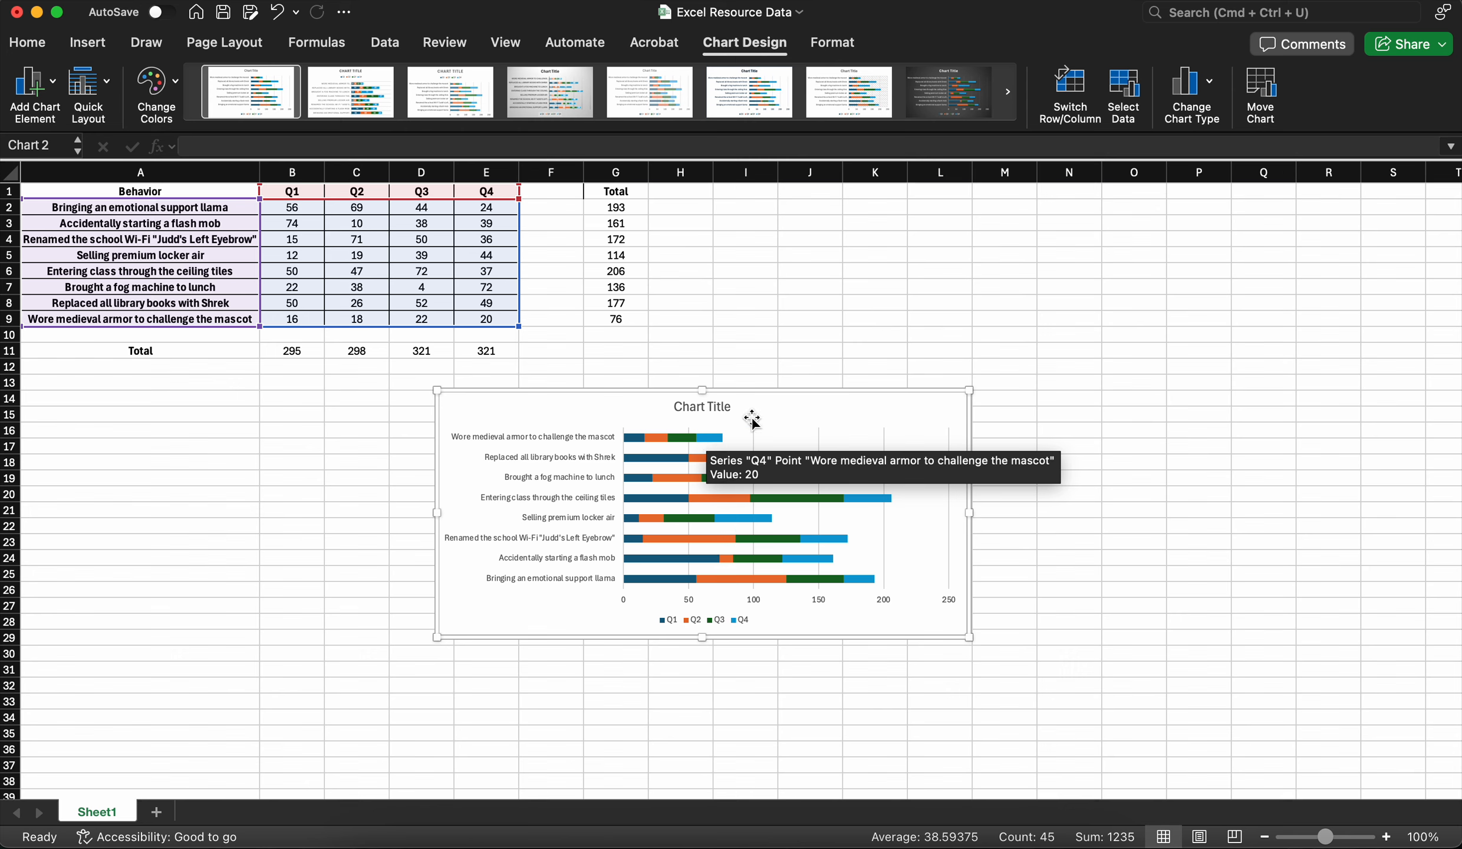
pyautogui.click(780, 356)
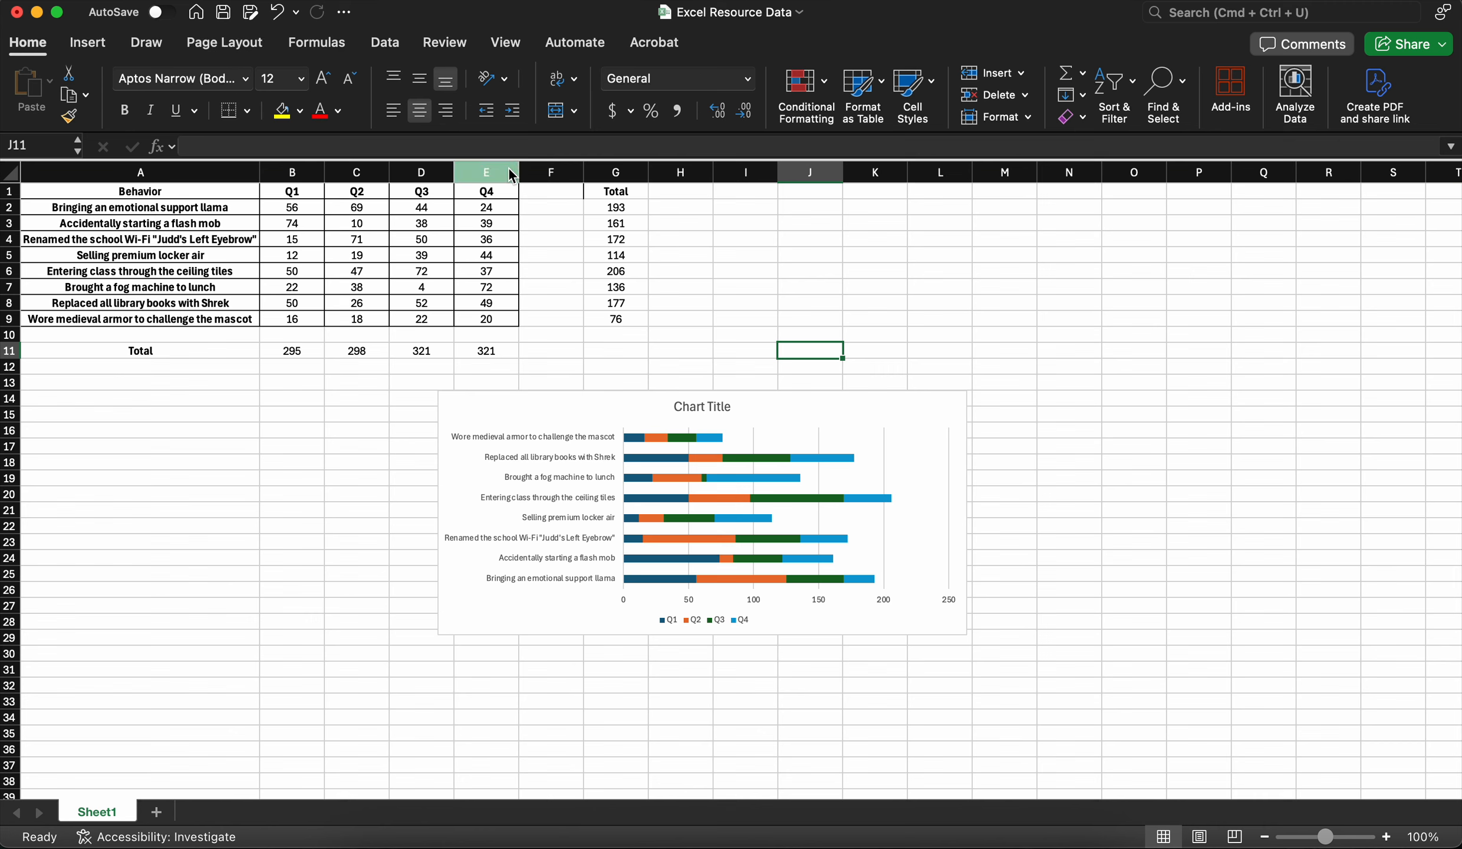
# Step: Add a primary horizontal axis title to the stacked bar chart reading "Number of Students Sent to the Office"
pyautogui.click(786, 413)
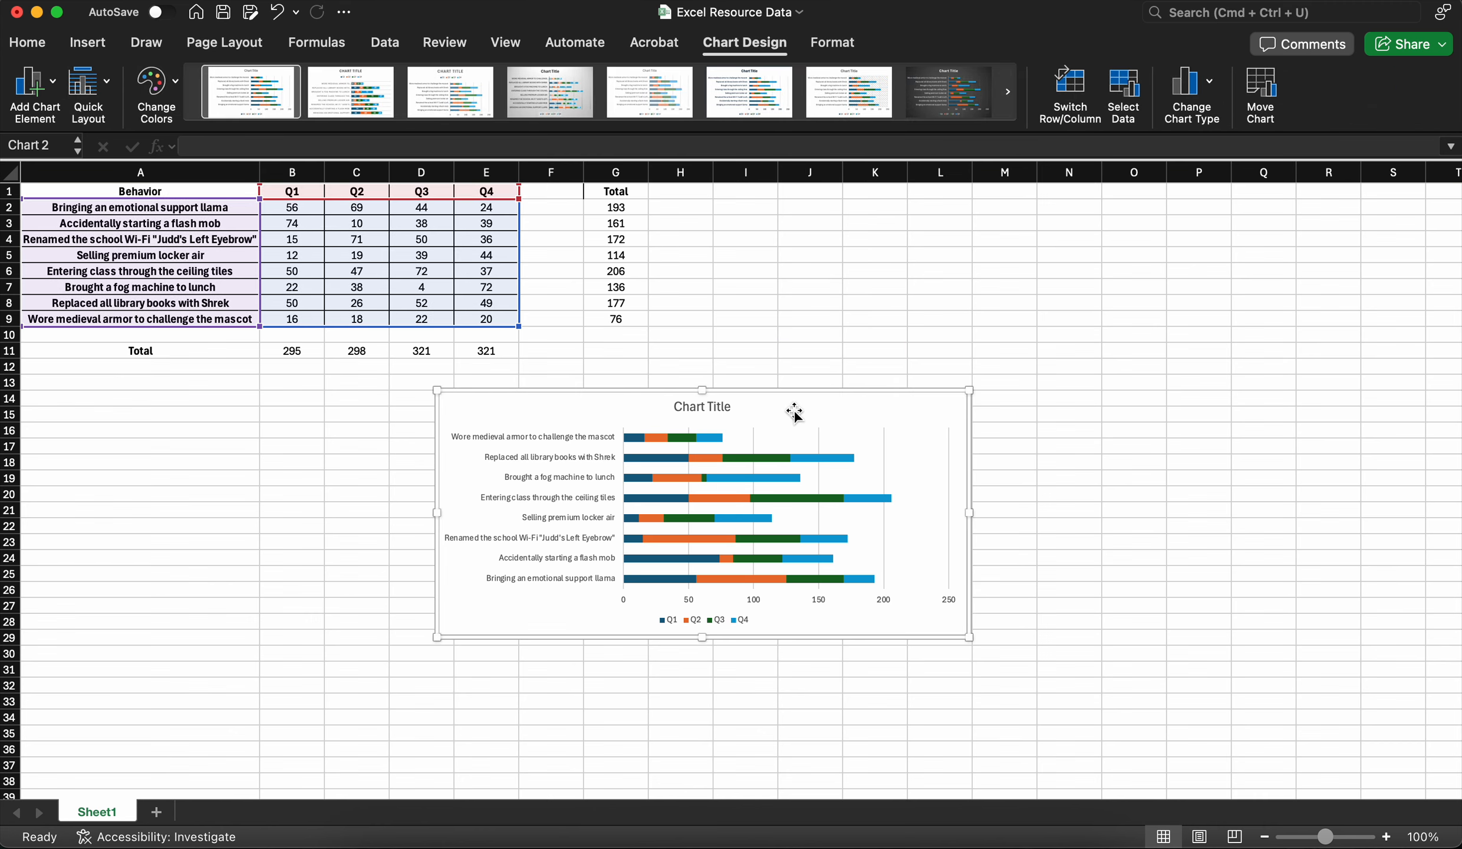
pyautogui.click(53, 86)
pyautogui.moveTo(60, 141)
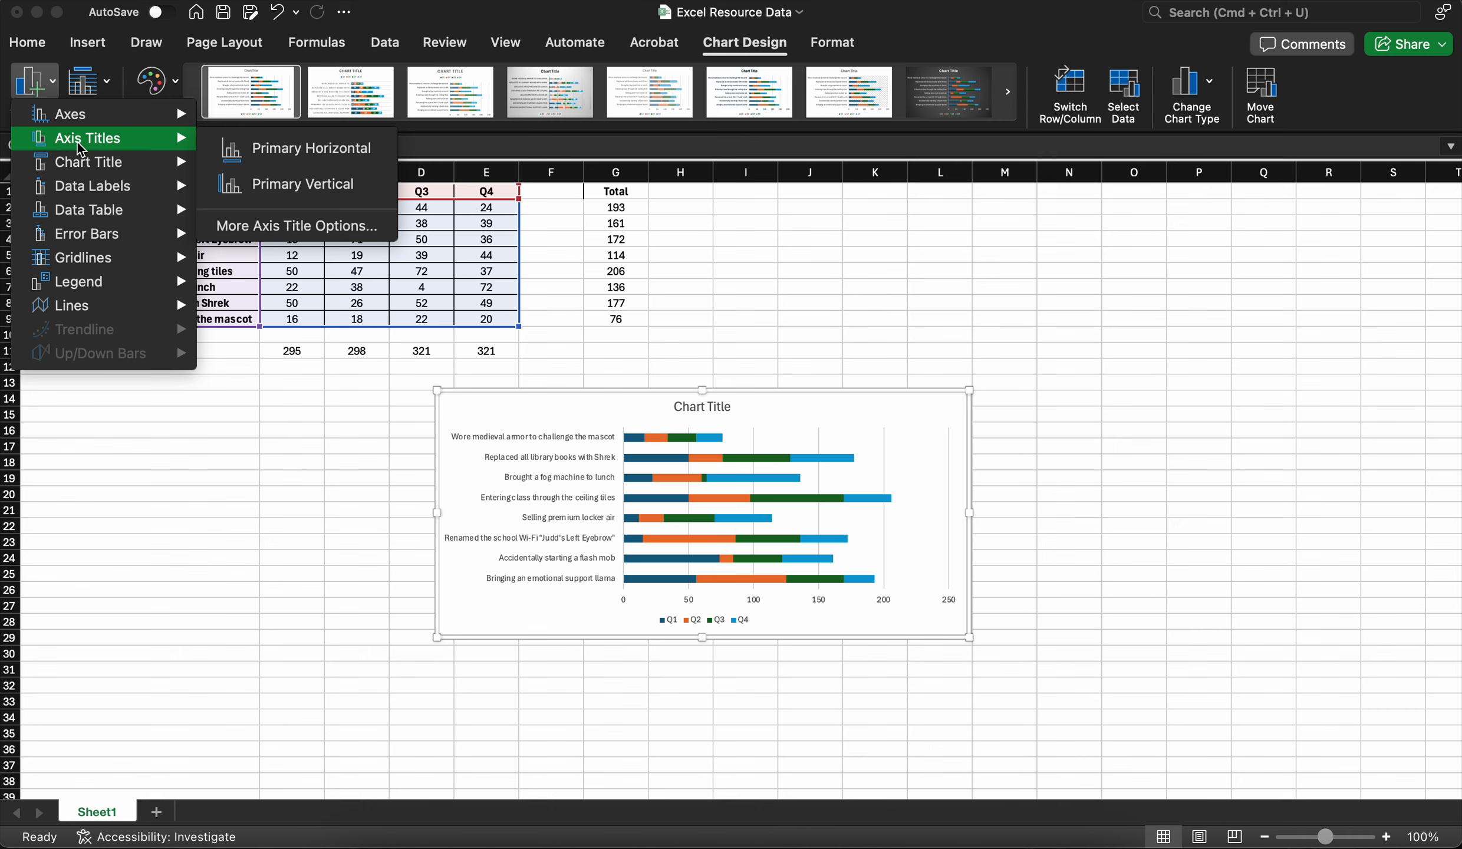
pyautogui.click(263, 152)
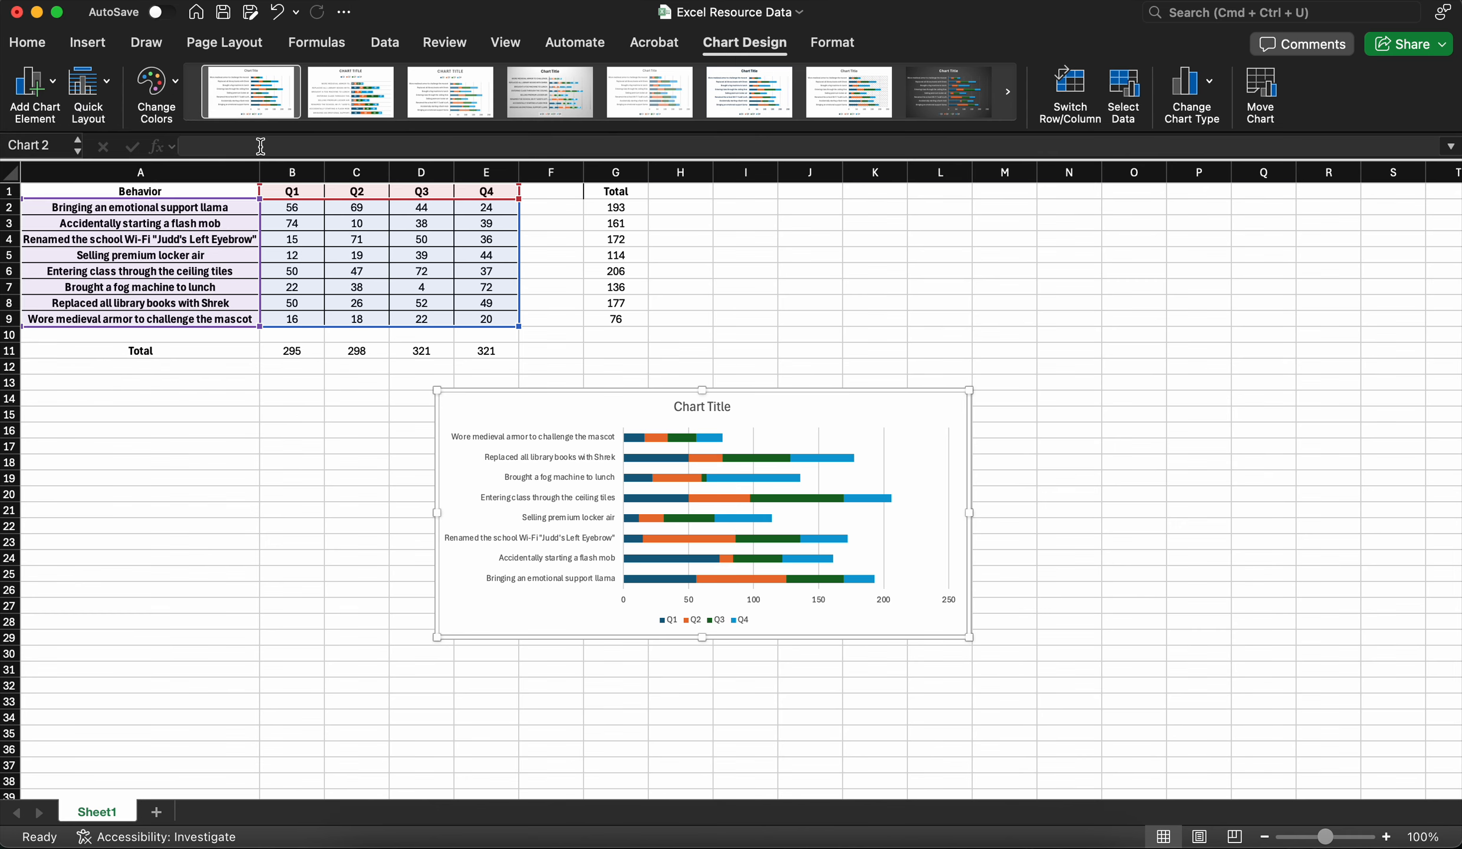
pyautogui.doubleClick(793, 594)
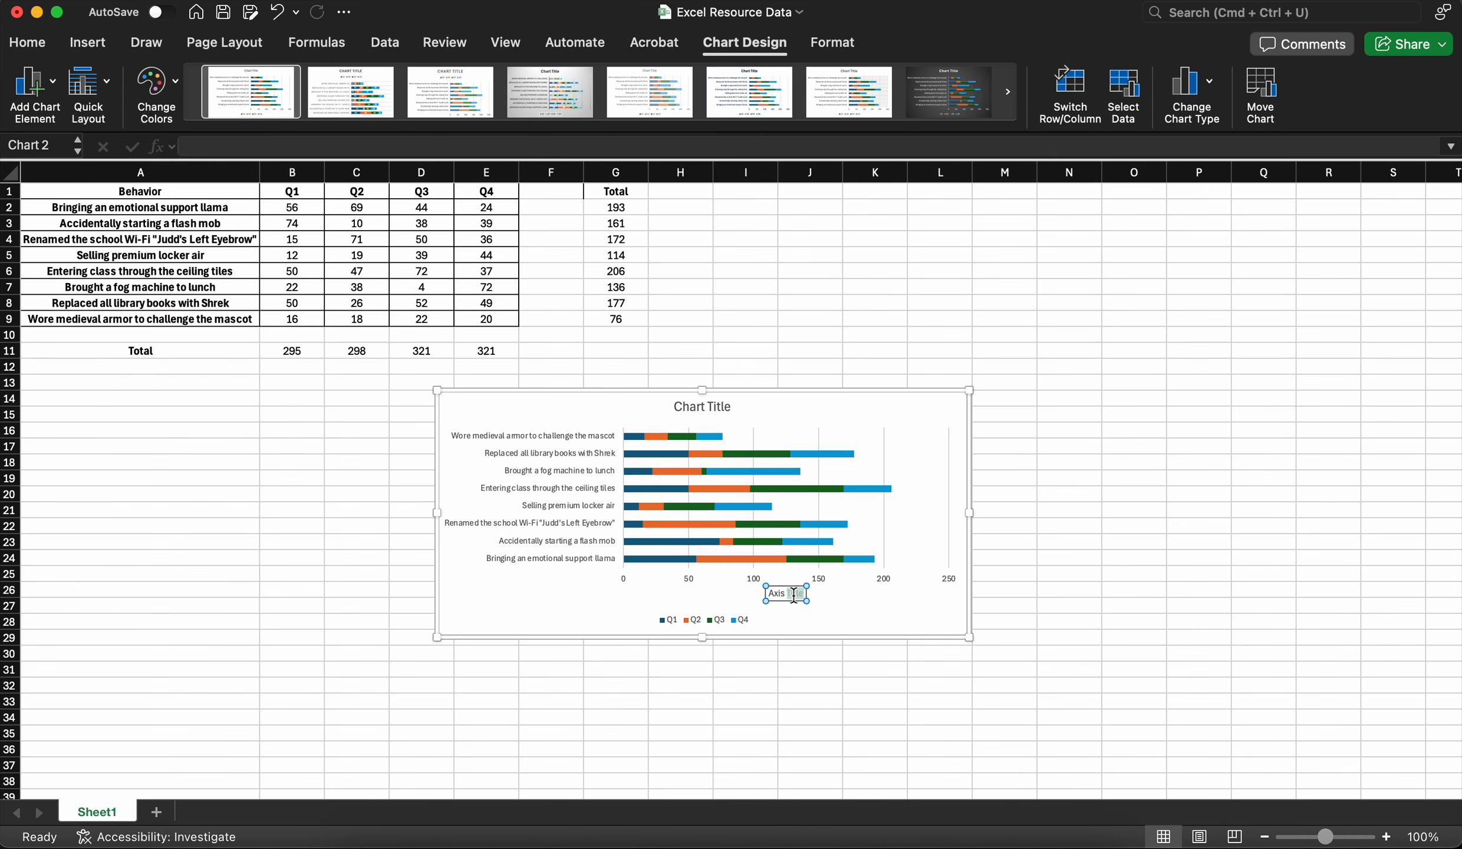
pyautogui.moveTo(794, 594); pyautogui.dragTo(746, 595)
pyautogui.write('Nu')
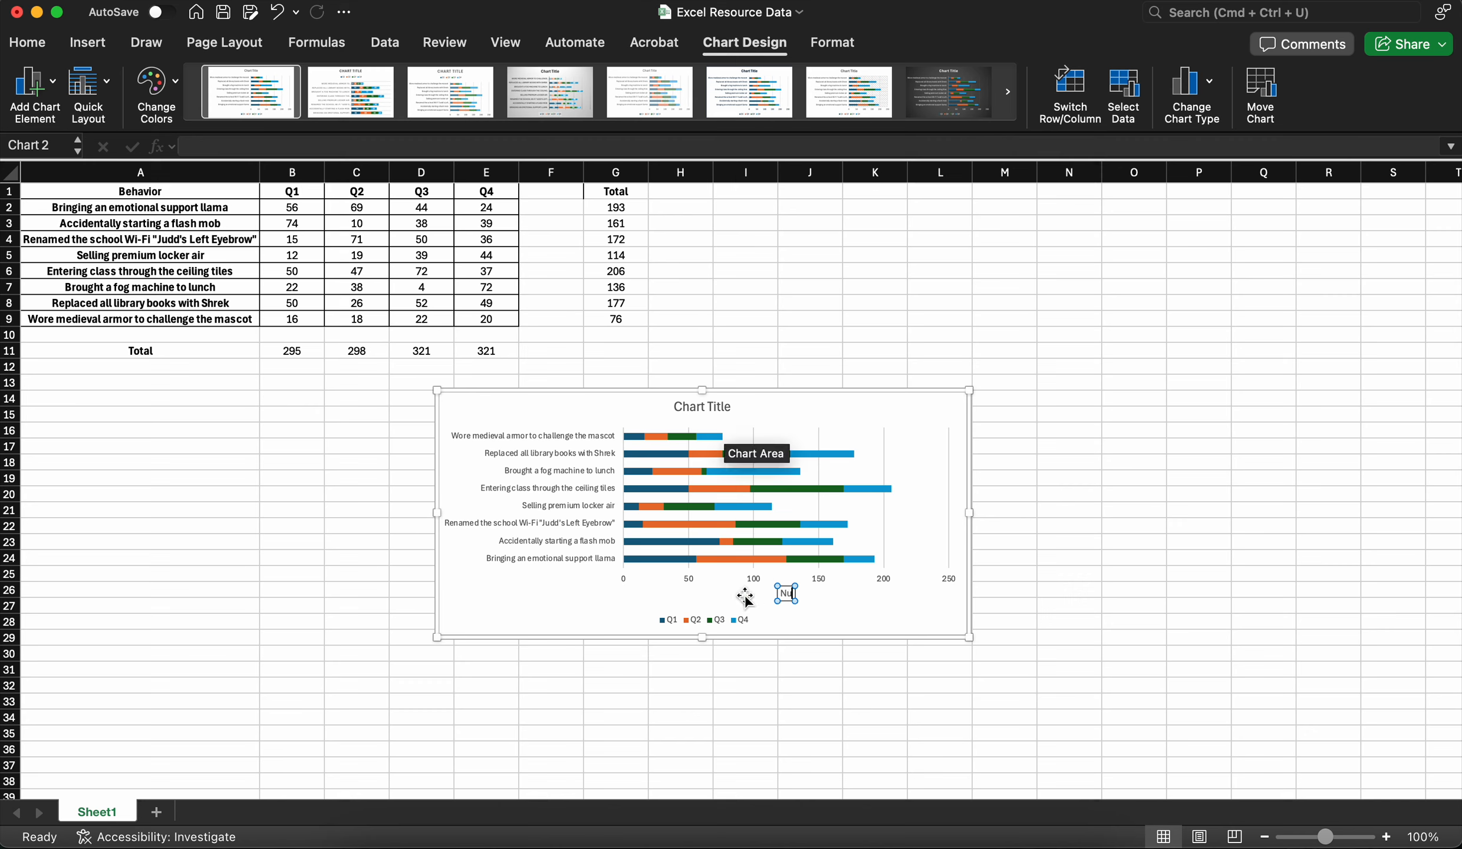
pyautogui.write('mber of Students Sent to the Office')
pyautogui.click(791, 717)
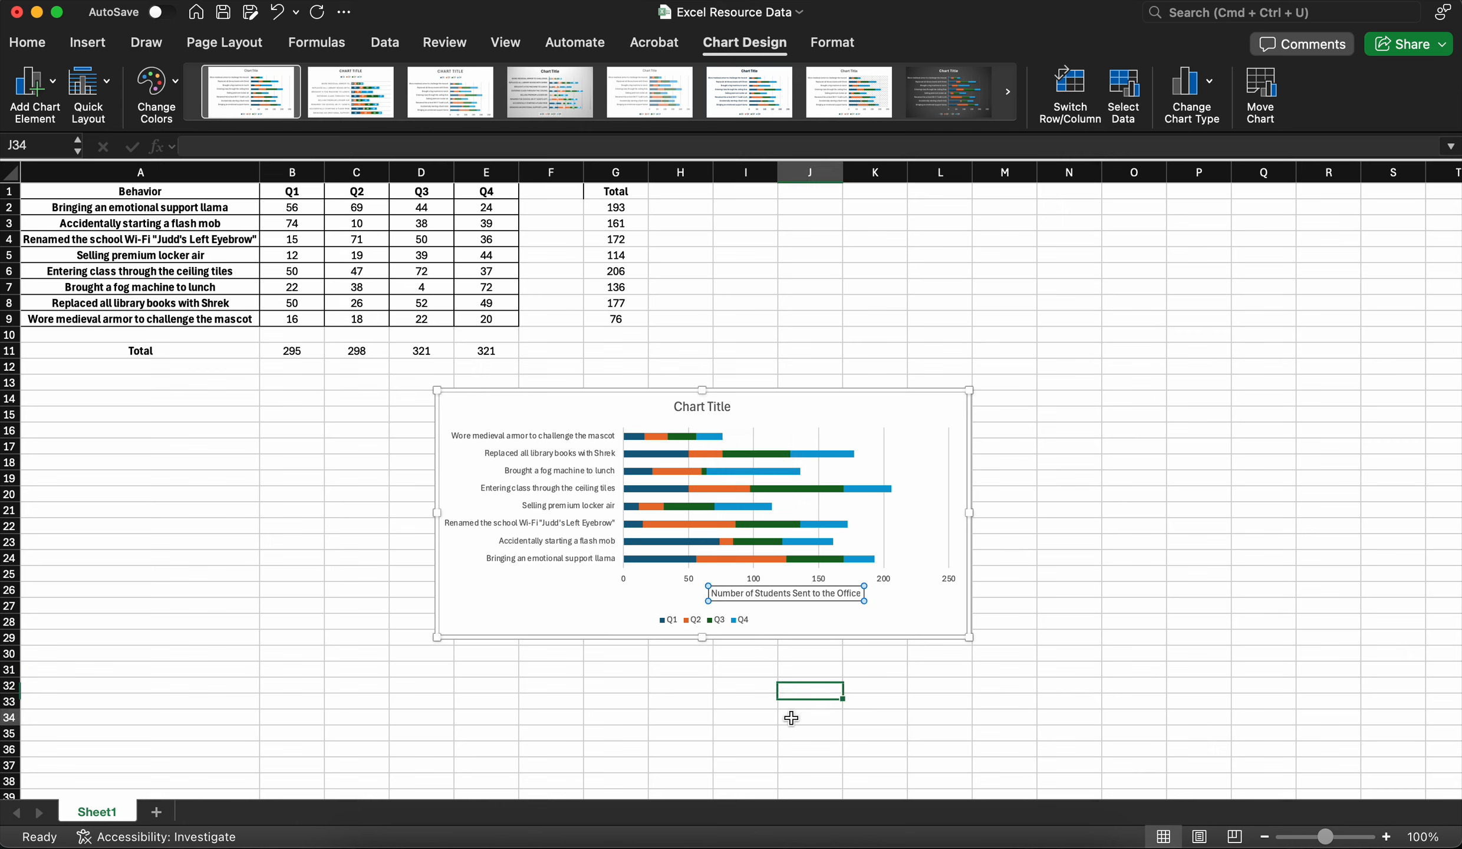
# Step: Add a primary vertical axis title to the chart reading "Behavior"
pyautogui.click(463, 628)
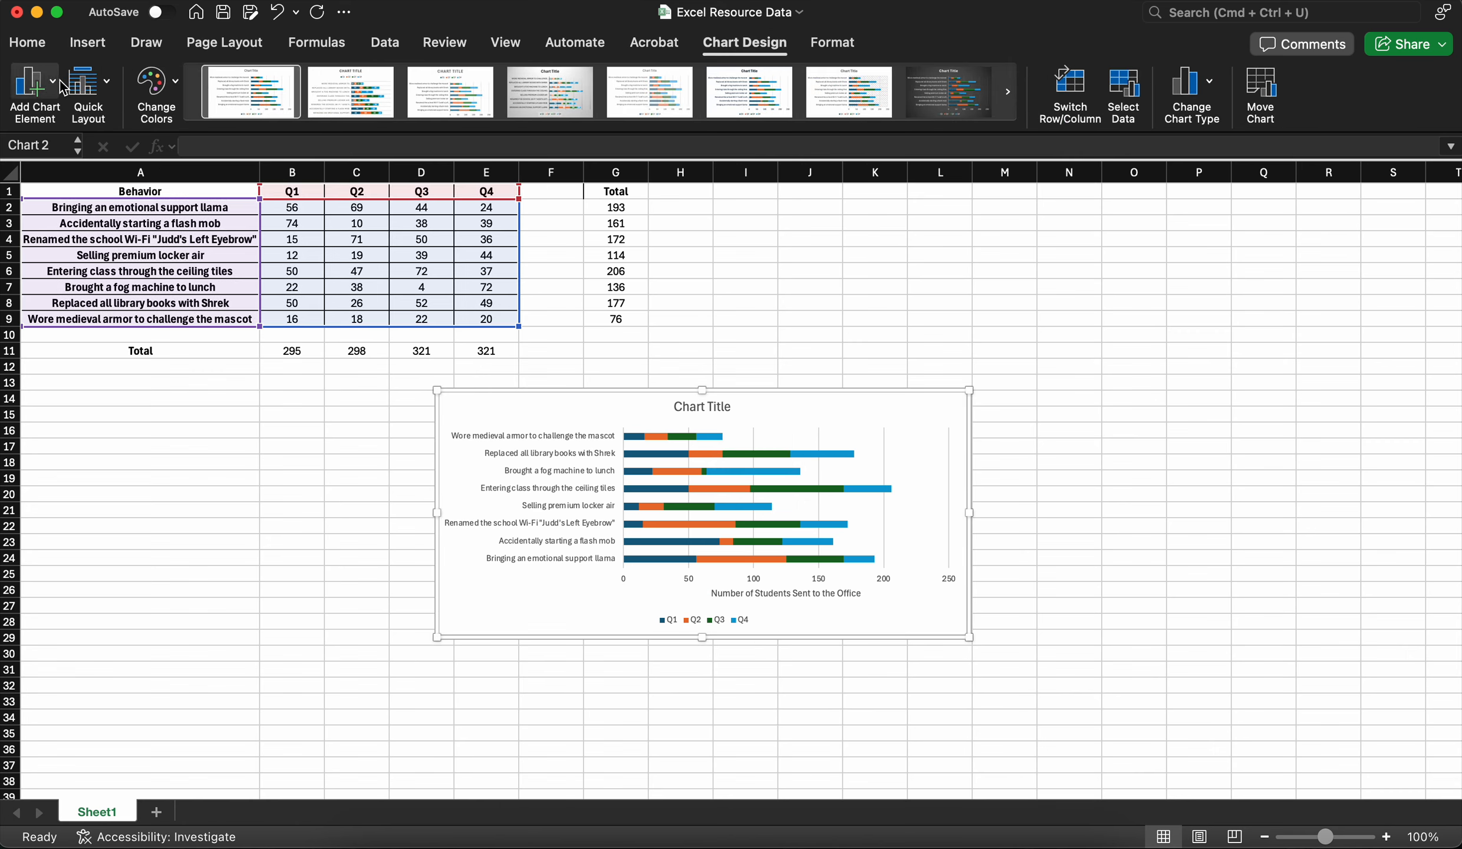
pyautogui.click(61, 85)
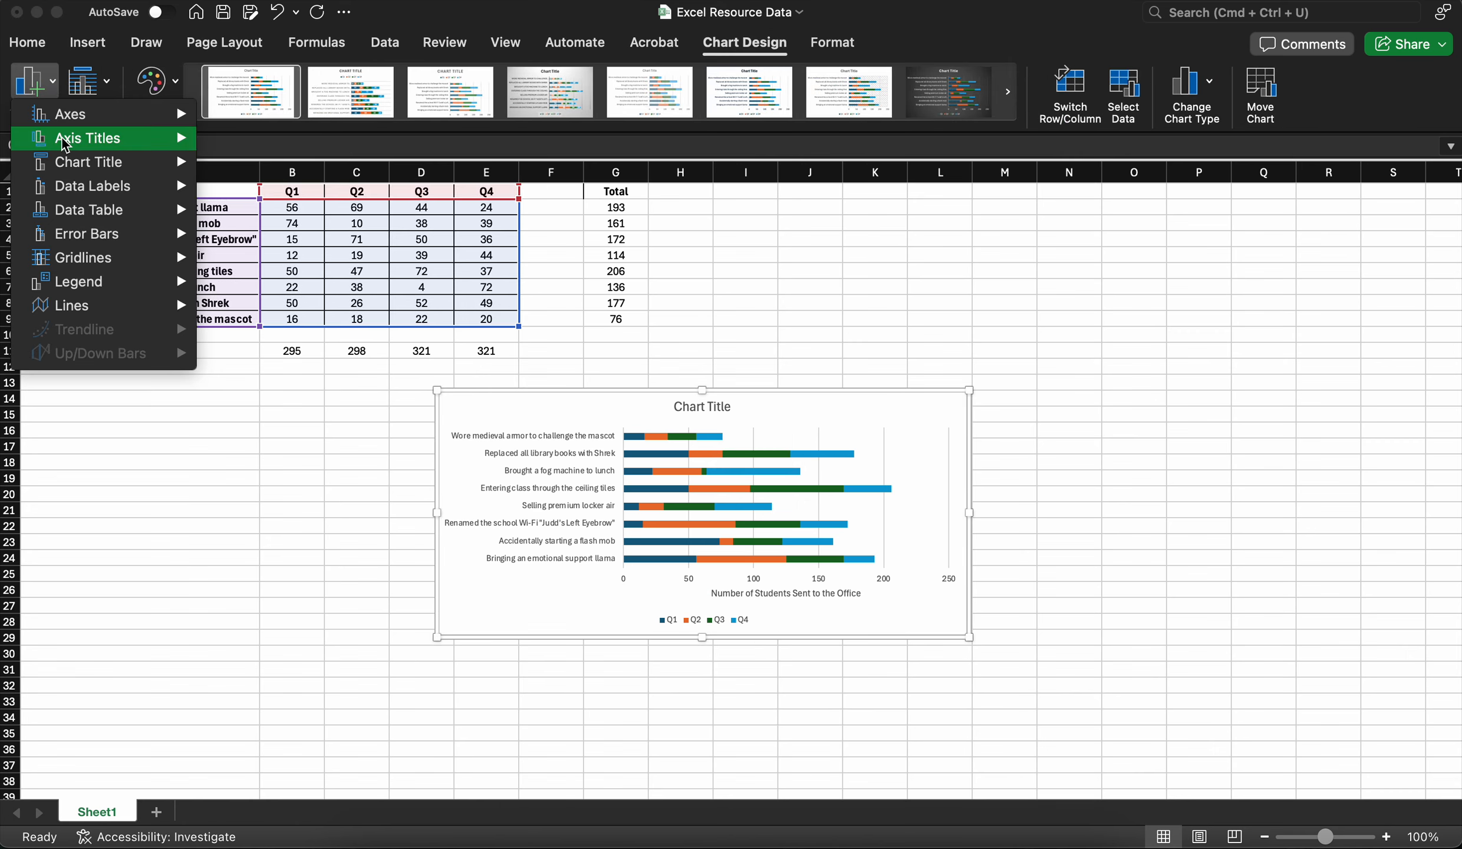
pyautogui.moveTo(65, 143)
pyautogui.click(261, 184)
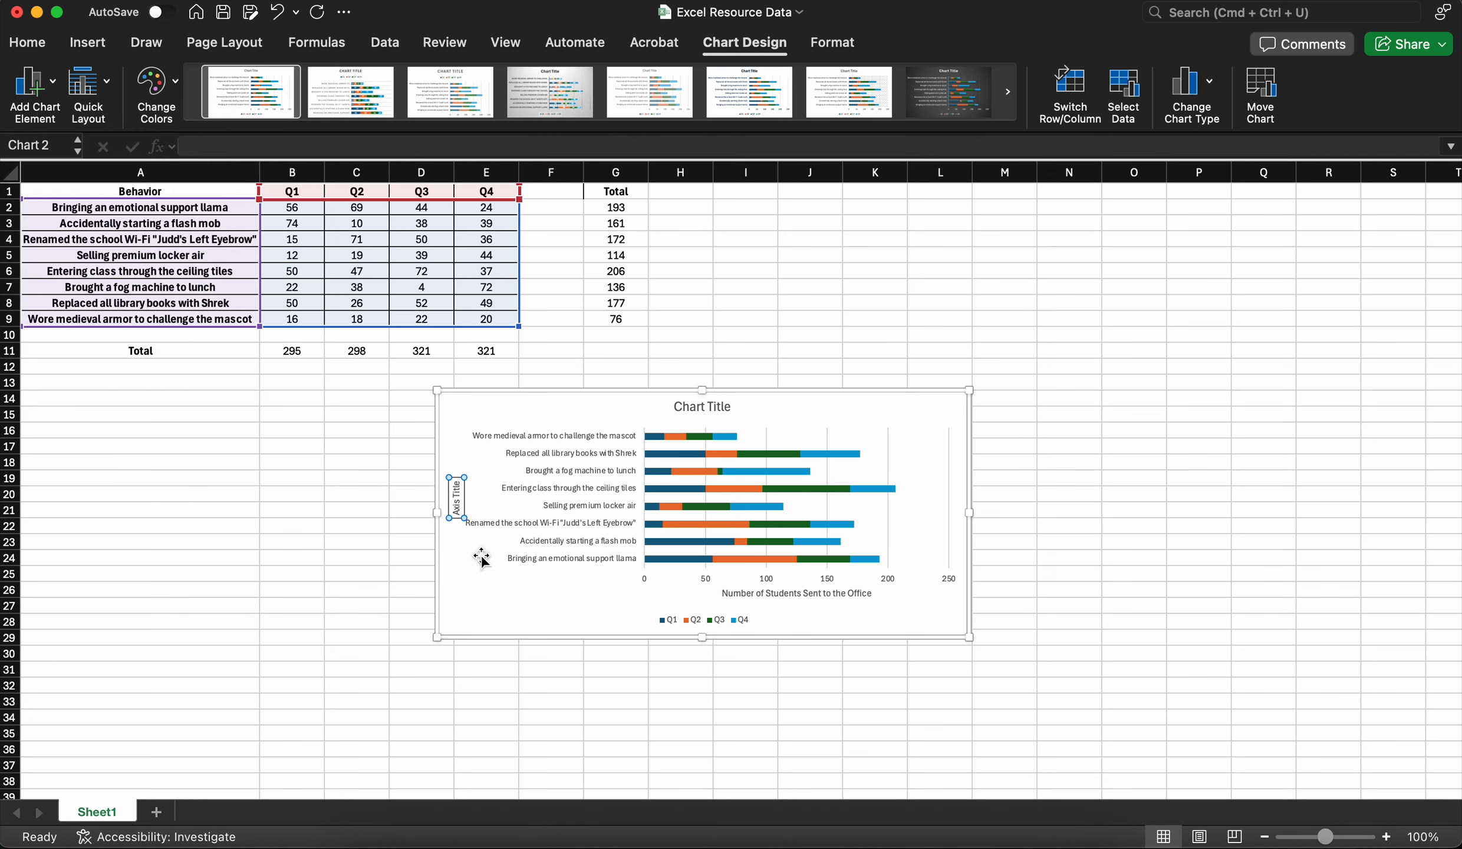
pyautogui.tripleClick(457, 497)
pyautogui.write('Behavior')
pyautogui.click(547, 629)
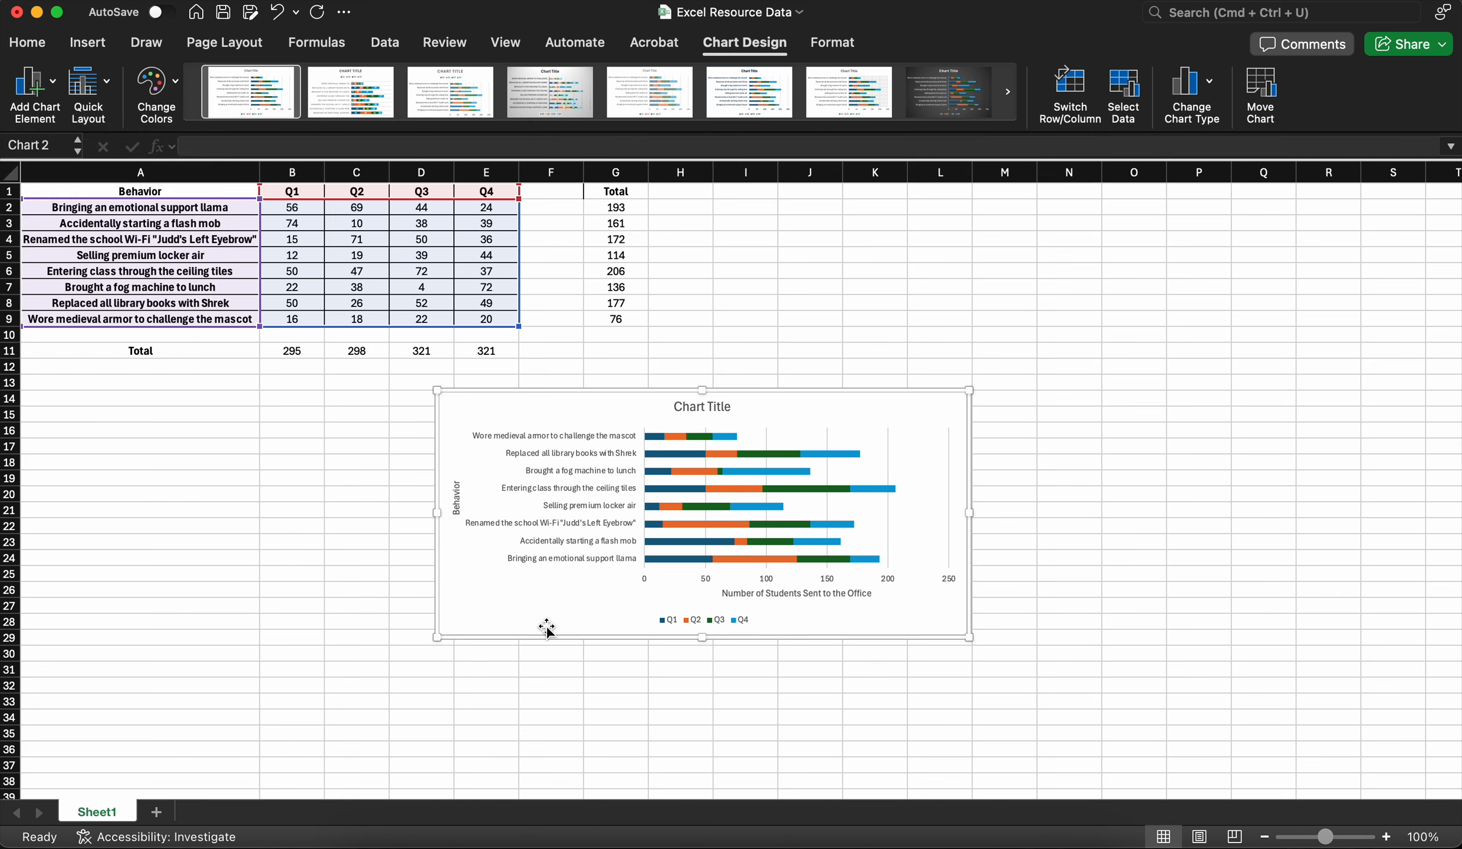
# Step: Replace the placeholder chart title with "Students Office Referrals Based on Behavior"
pyautogui.click(51, 91)
pyautogui.moveTo(62, 118)
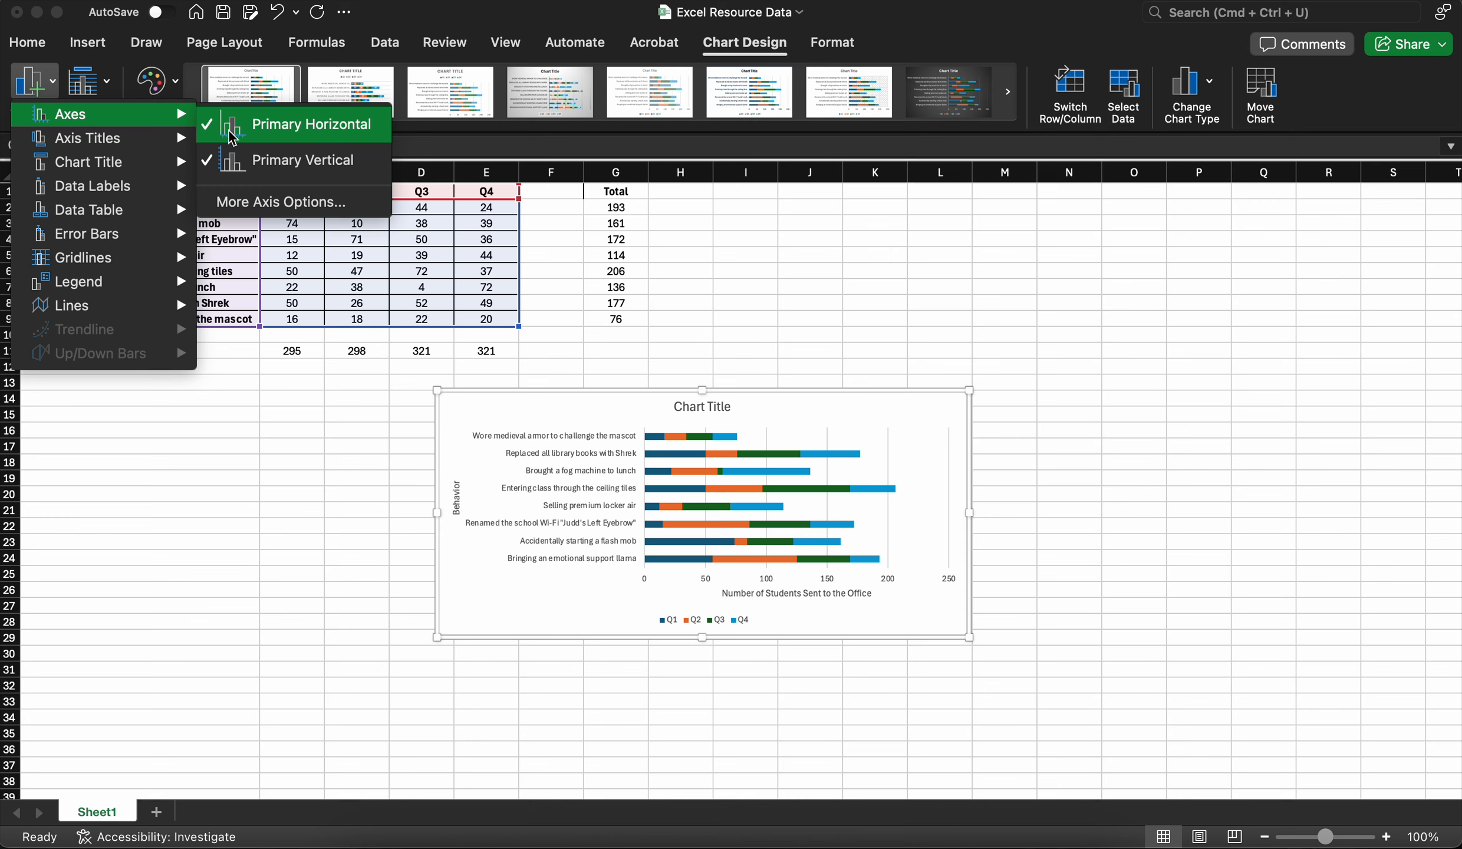
pyautogui.moveTo(127, 164)
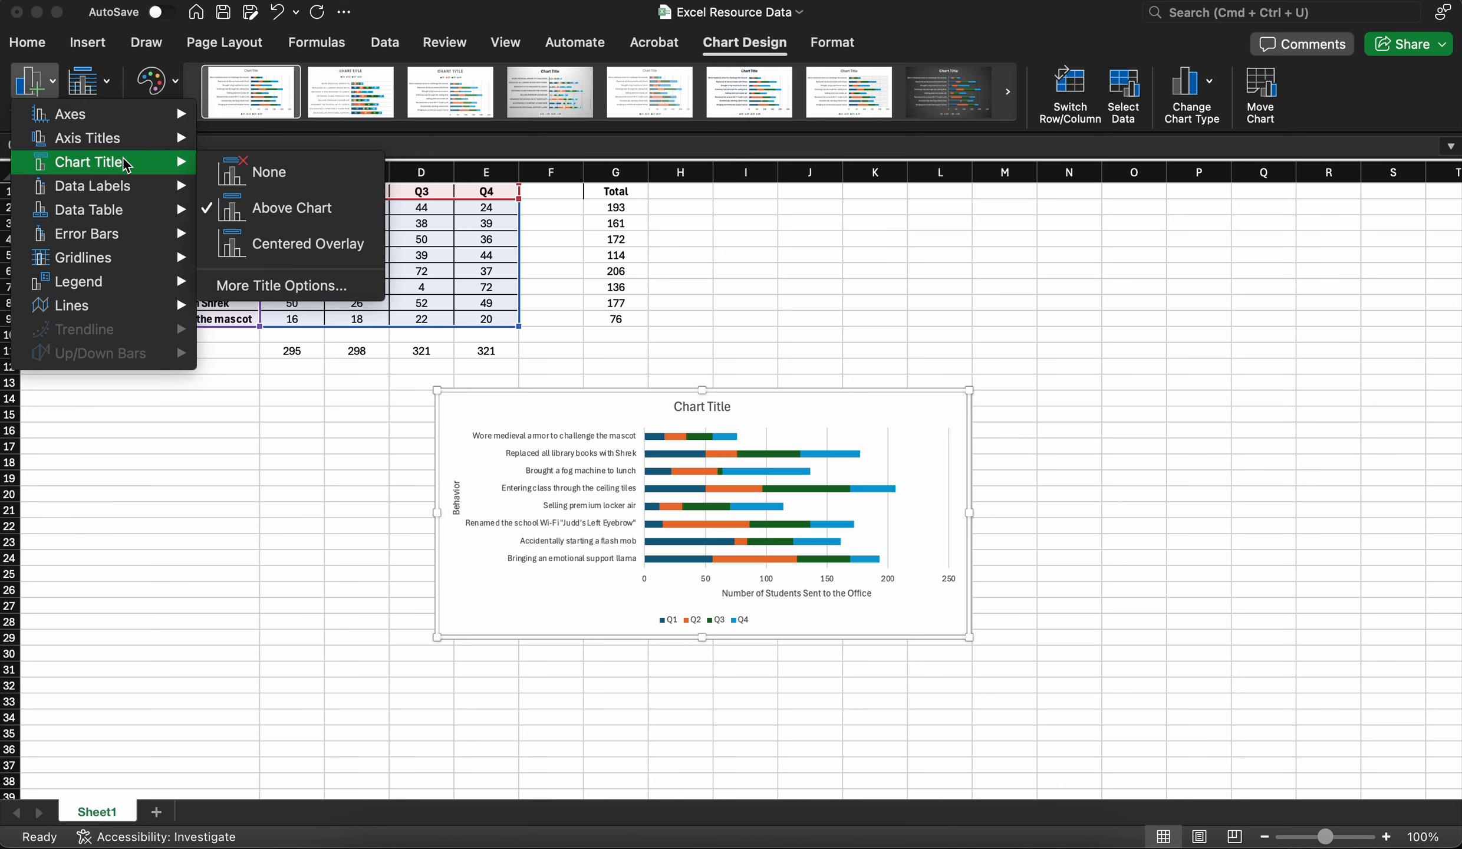
pyautogui.click(720, 405)
pyautogui.click(724, 406)
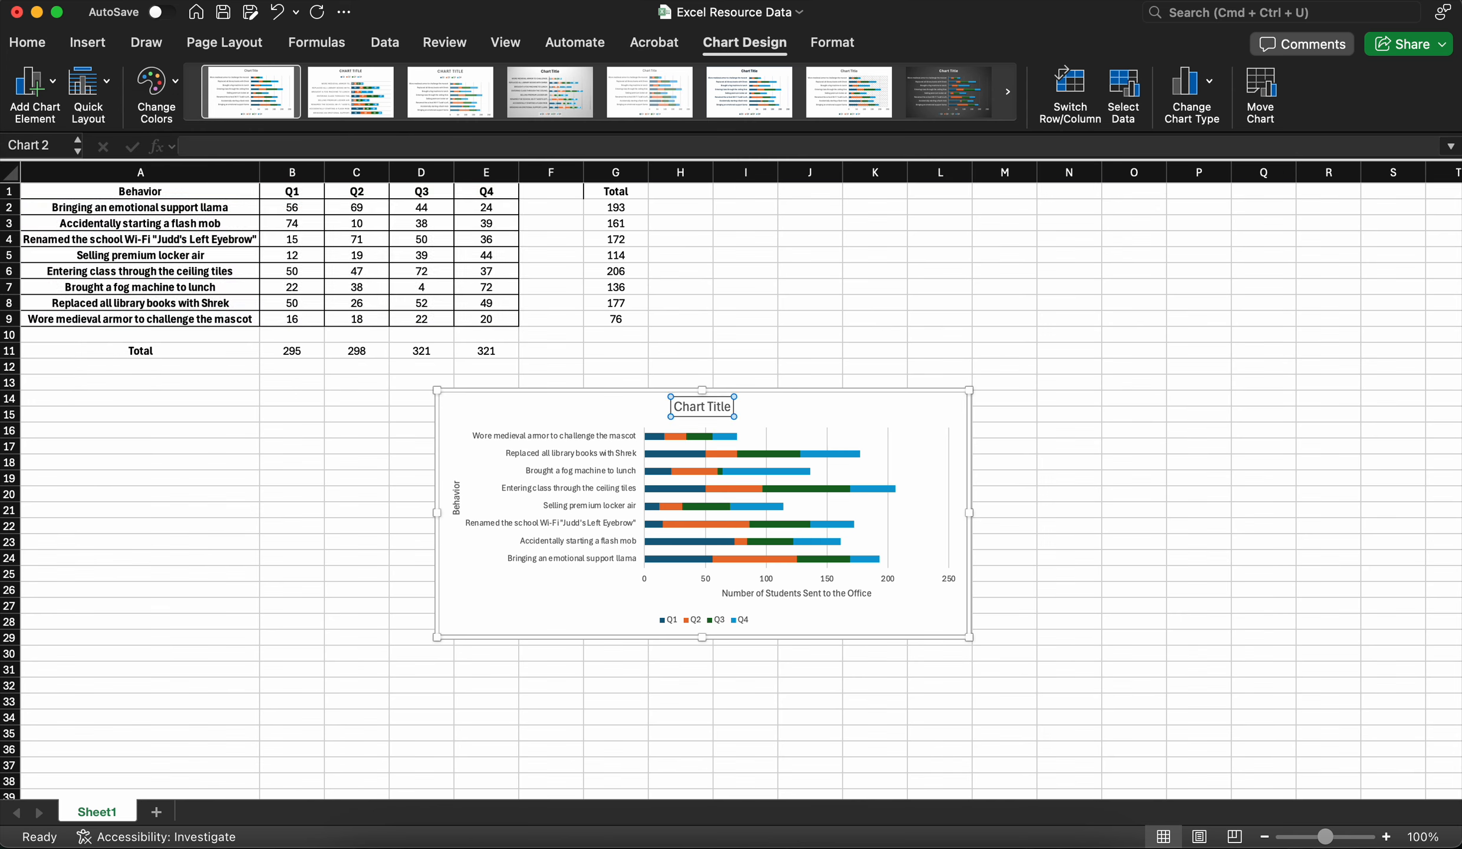
pyautogui.tripleClick(709, 407)
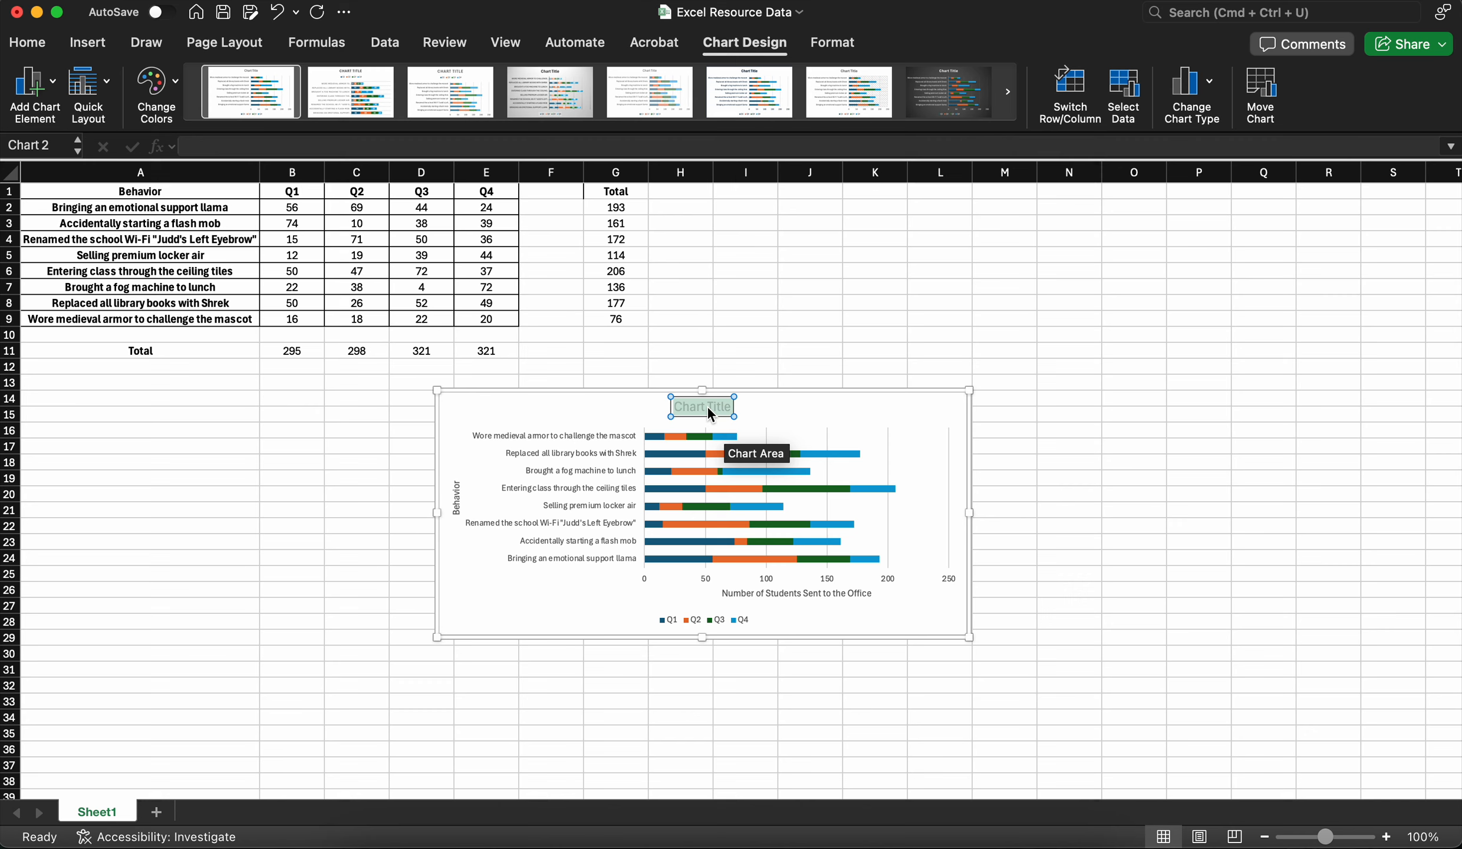
pyautogui.press('BackSpace')
pyautogui.press('BackSpace')
pyautogui.press('BackSpace')
pyautogui.press('BackSpace')
pyautogui.press('BackSpace')
pyautogui.press('BackSpace')
pyautogui.write('Students Sent to')
pyautogui.press('BackSpace')
pyautogui.press('BackSpace')
pyautogui.press('BackSpace')
pyautogui.press('BackSpace')
pyautogui.press('BackSpace')
pyautogui.write('Office Re')
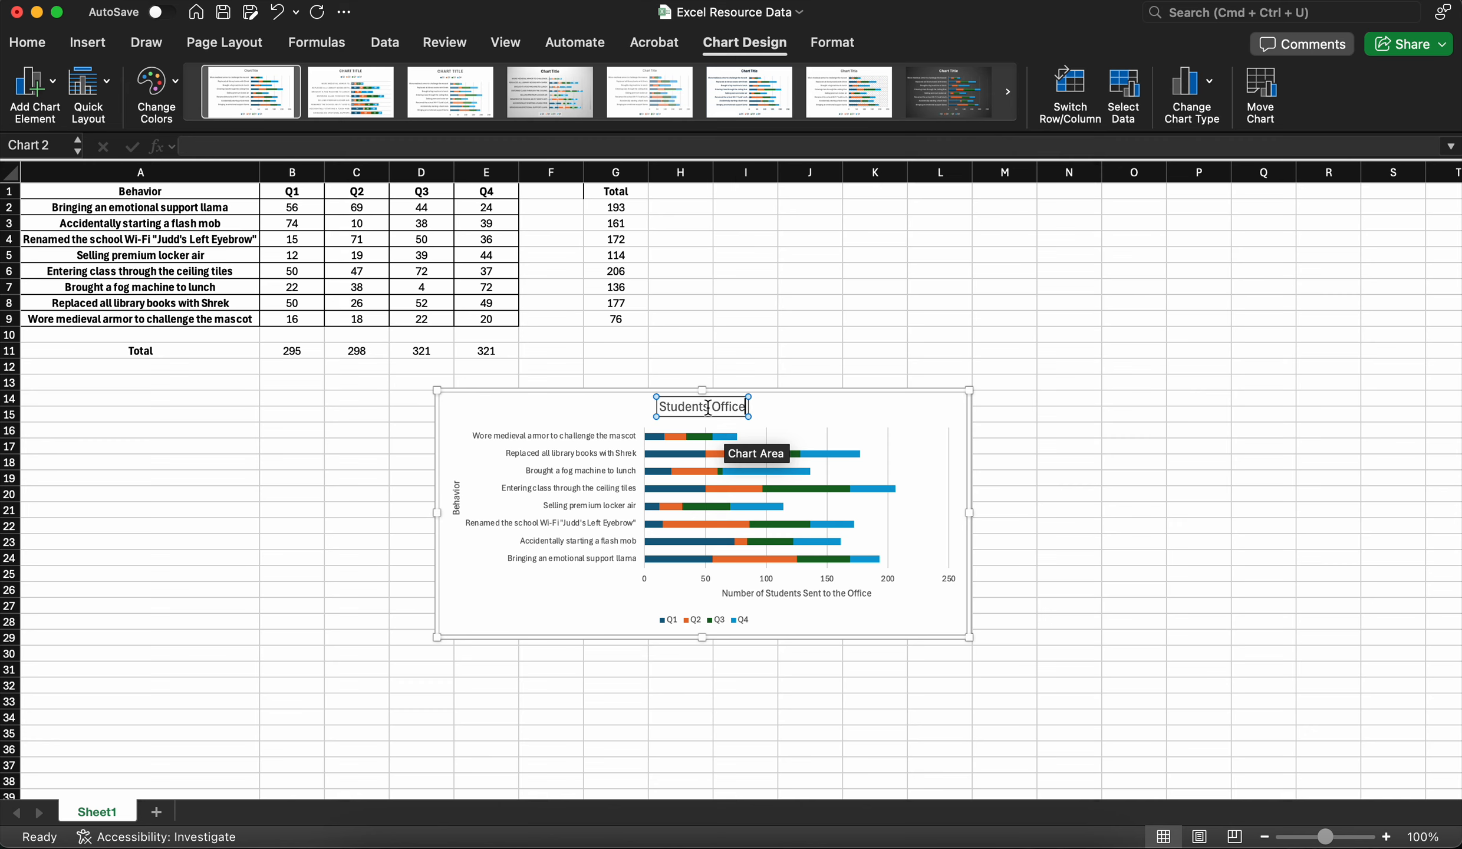
pyautogui.write('ferrals Bas')
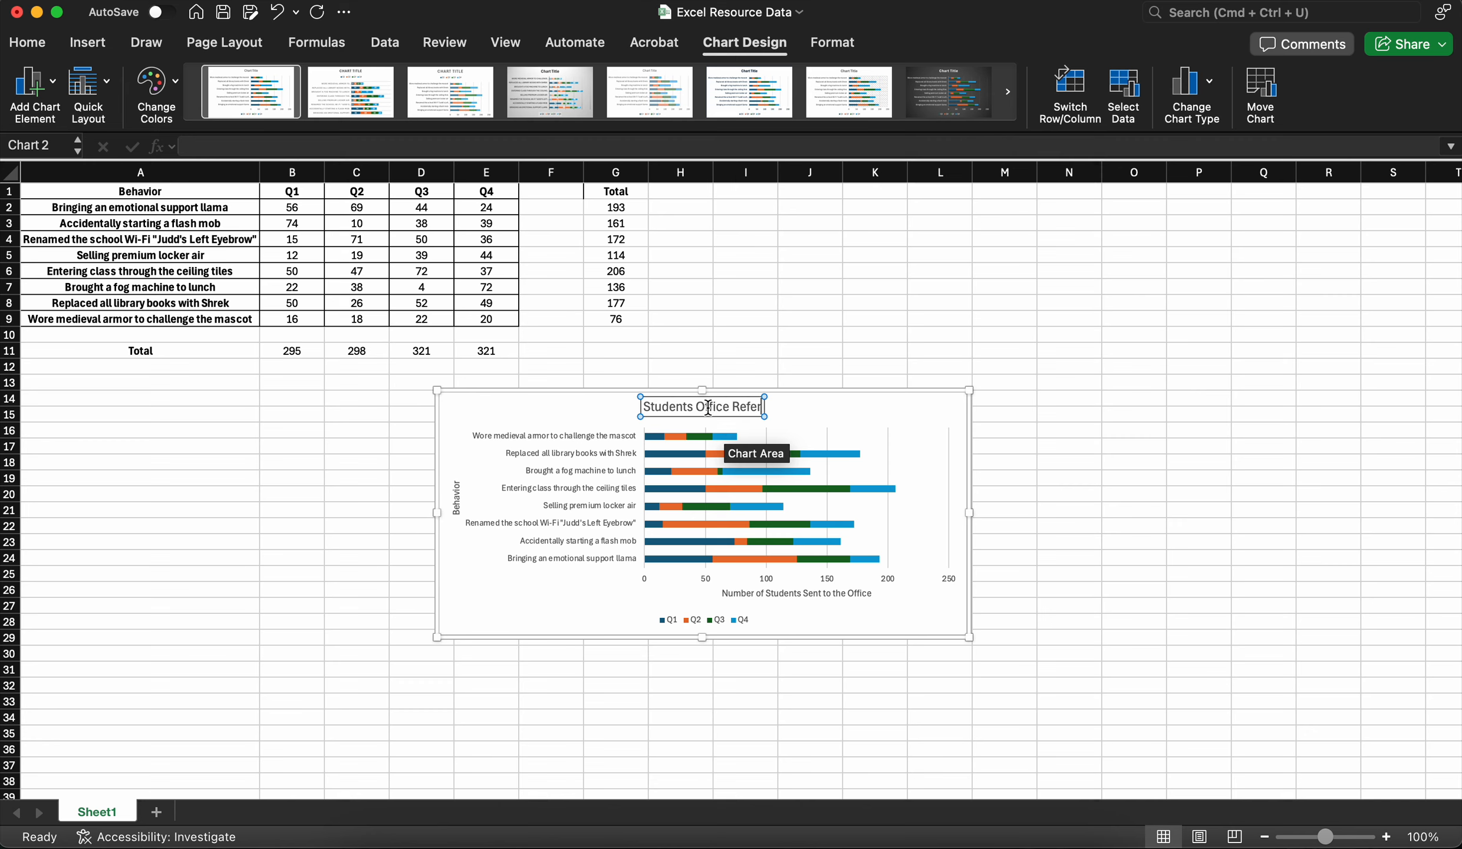
pyautogui.write('on Beah')
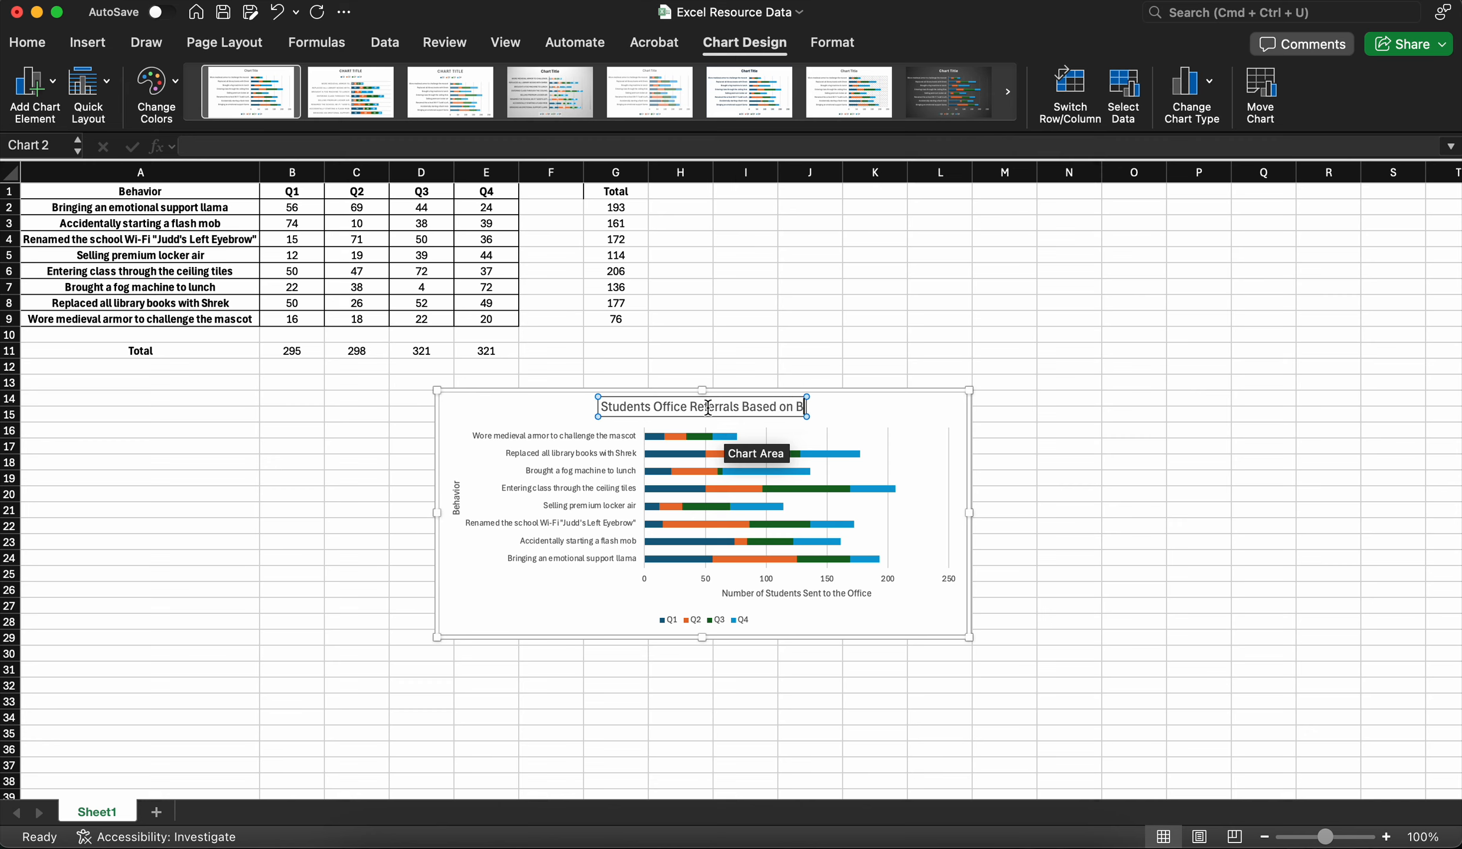
pyautogui.press('BackSpace')
pyautogui.press('BackSpace')
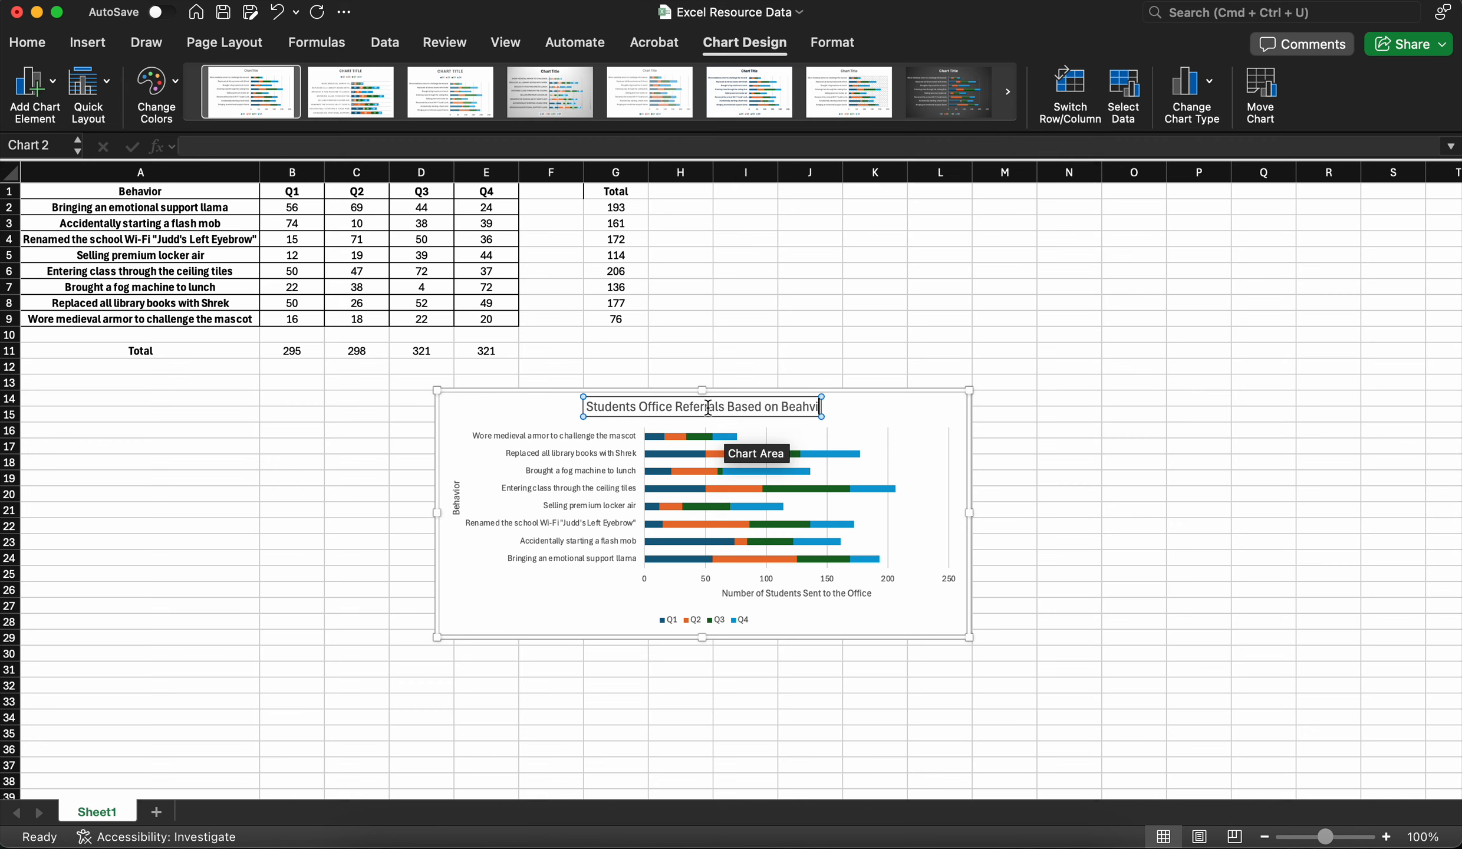
pyautogui.write('havior')
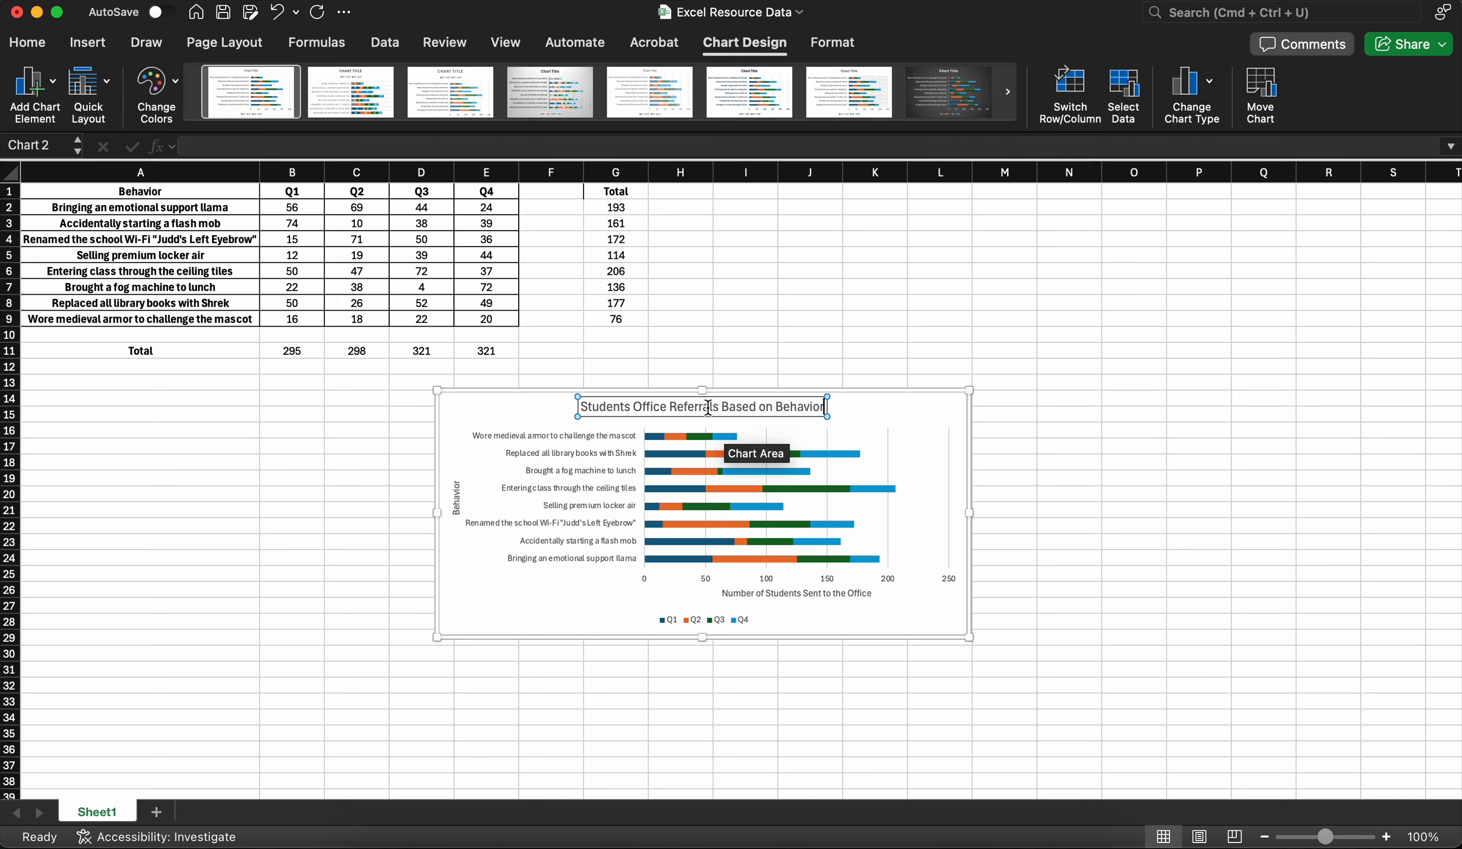
pyautogui.click(1022, 429)
# Step: Move the stacked bar chart's legend to the right side of the chart
pyautogui.click(932, 402)
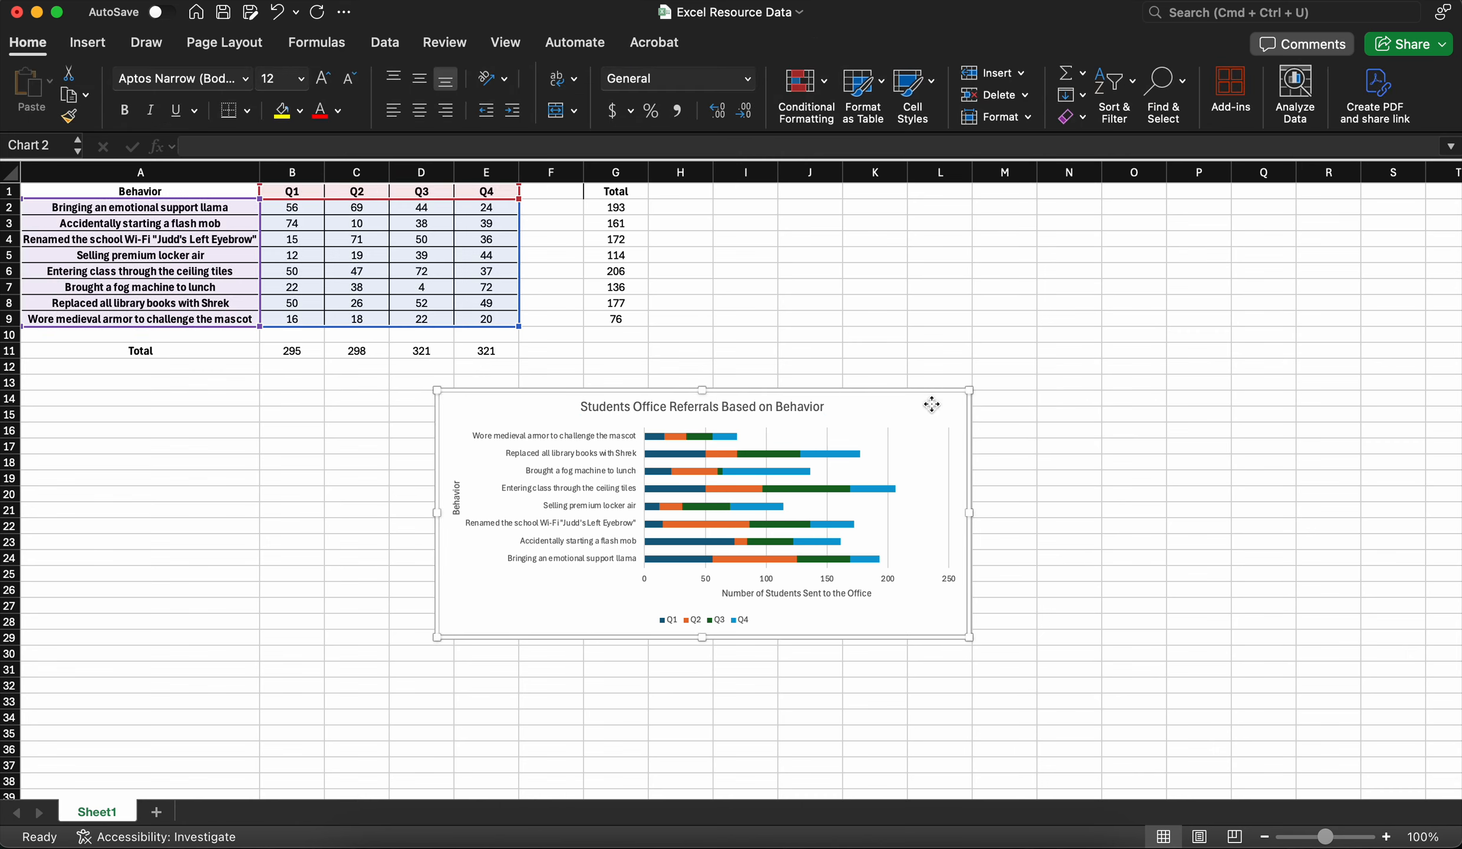
pyautogui.click(31, 81)
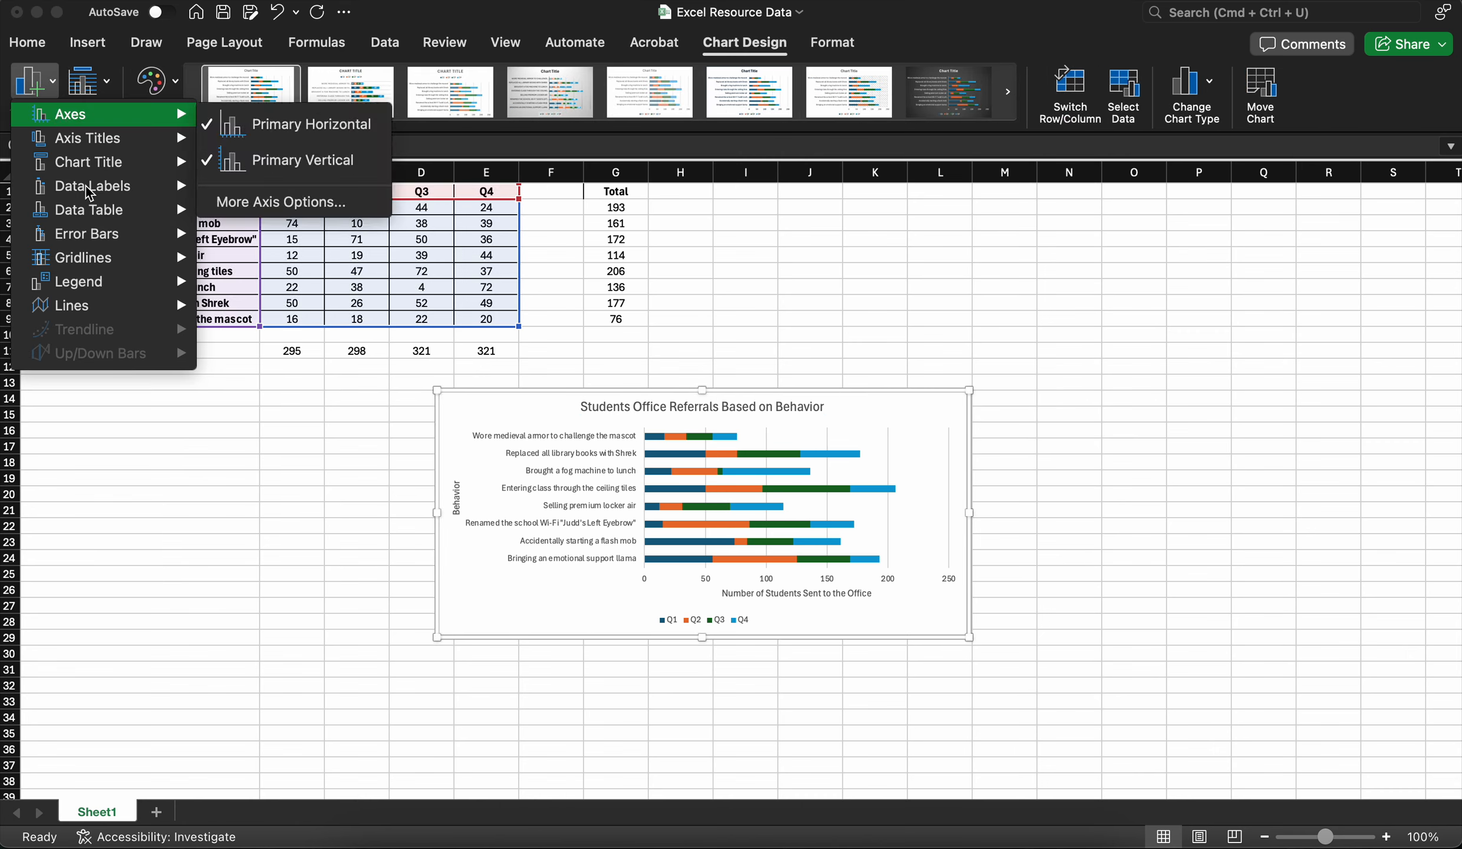
pyautogui.moveTo(87, 192)
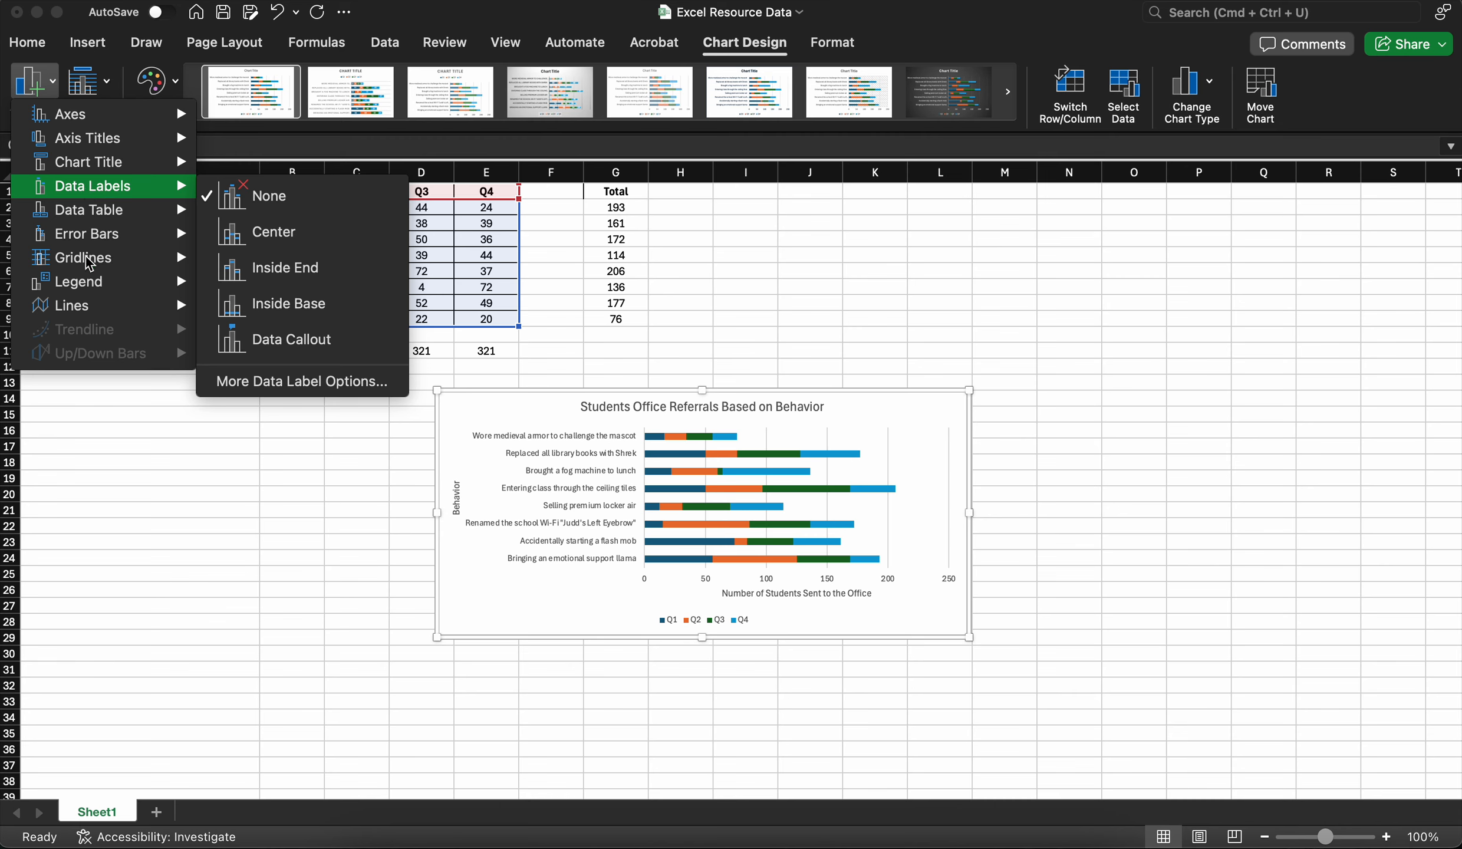
pyautogui.moveTo(90, 288)
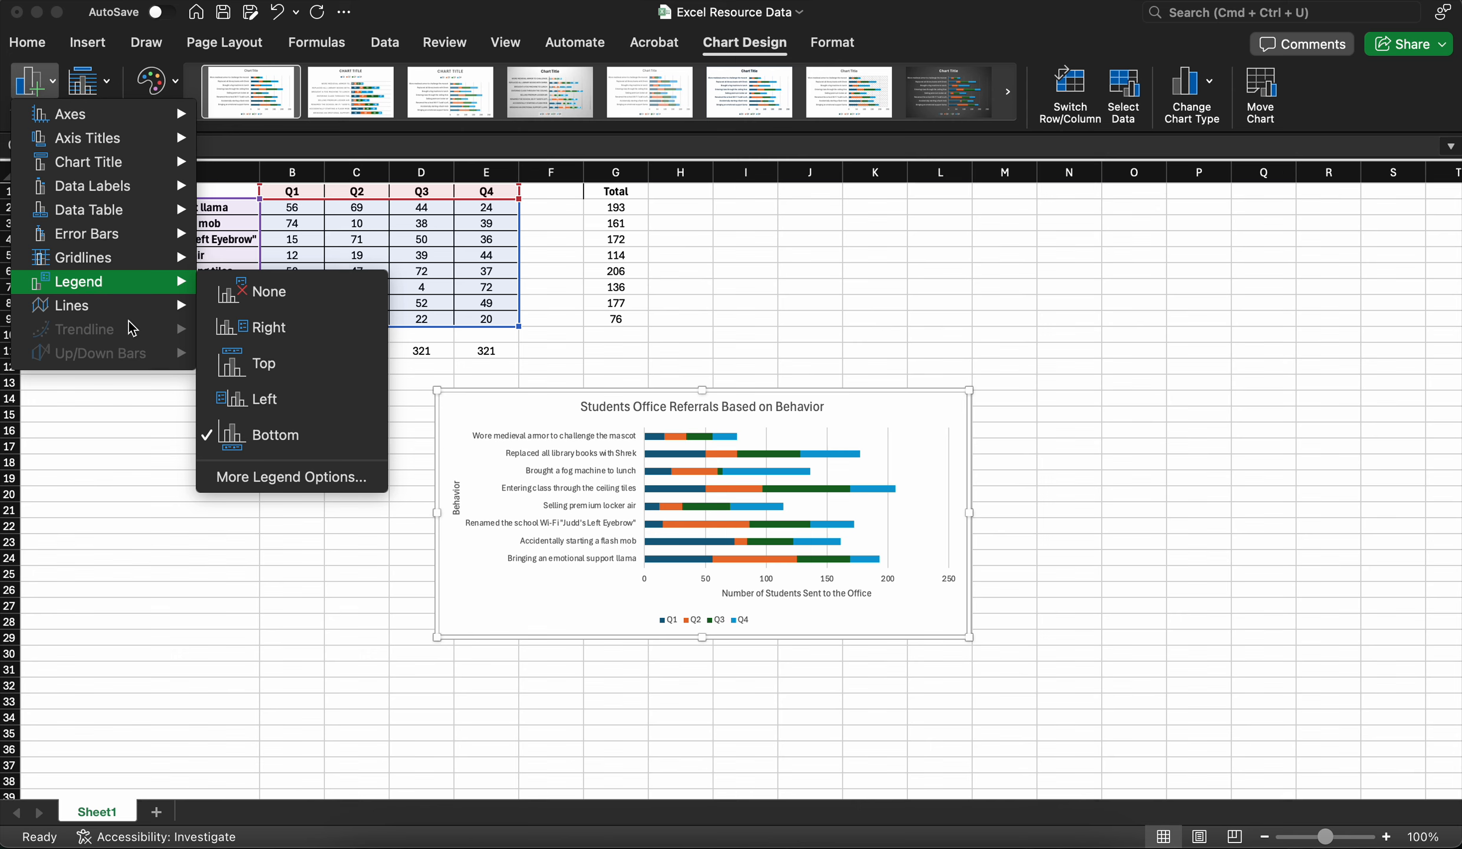
pyautogui.click(269, 329)
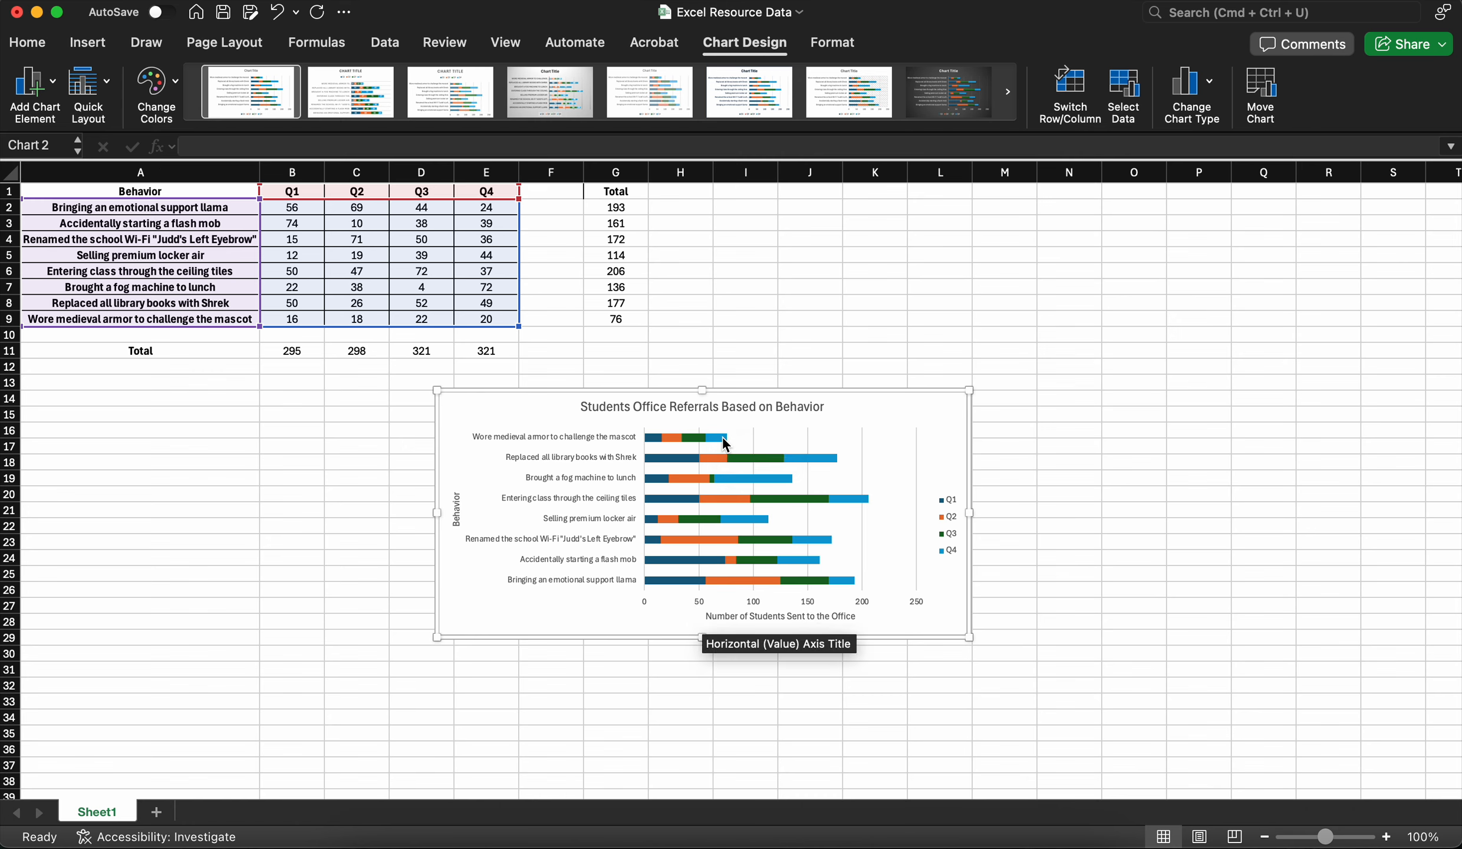
# Step: Examine the fill, effects and series formatting options for the Q4 data point on the medieval armor bar, and for the Q4 and Q3 series
pyautogui.moveTo(724, 444)
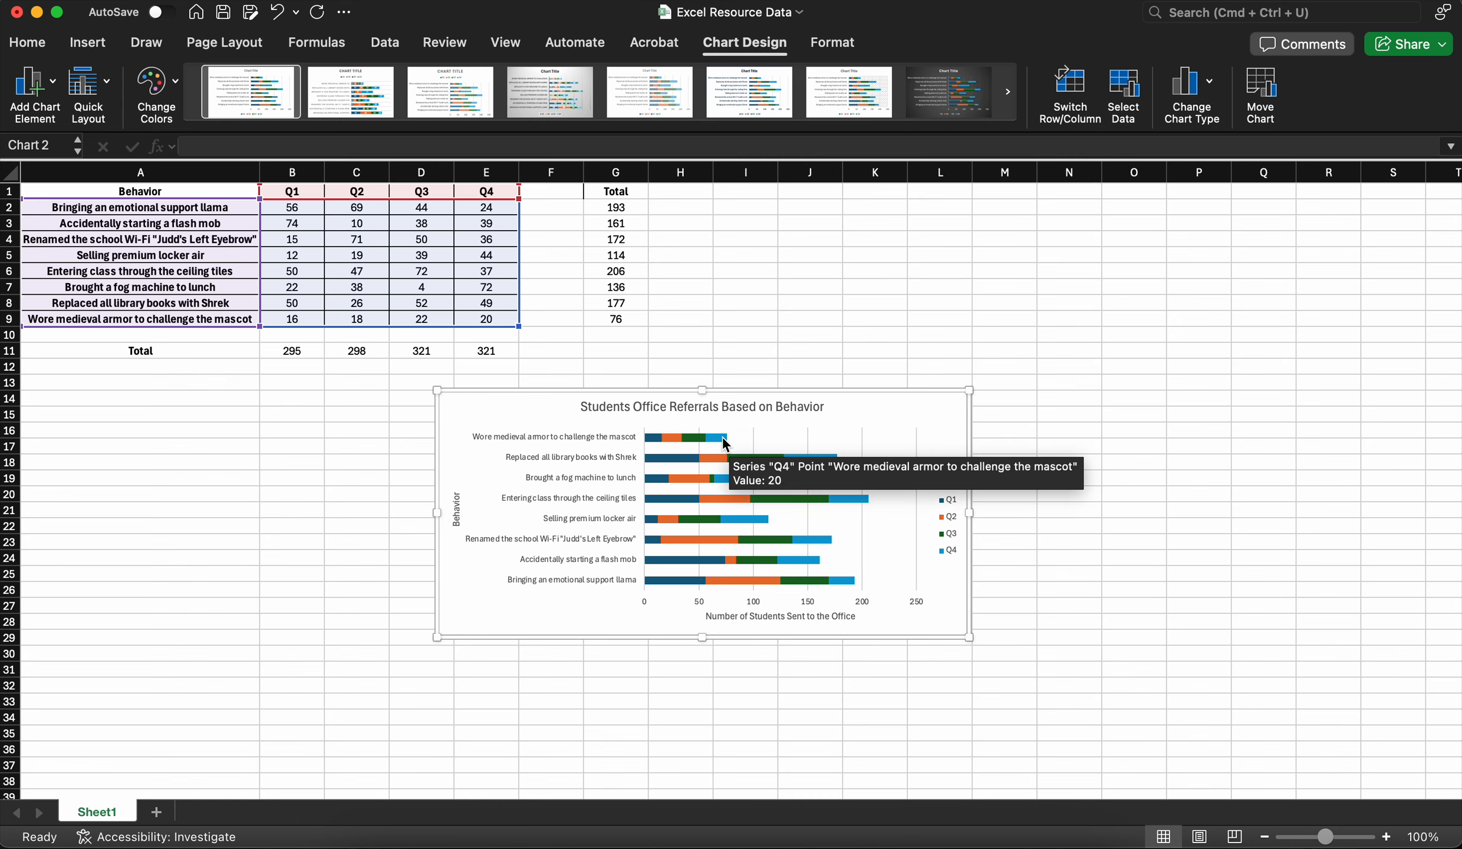
pyautogui.click(35, 83)
pyautogui.click(52, 86)
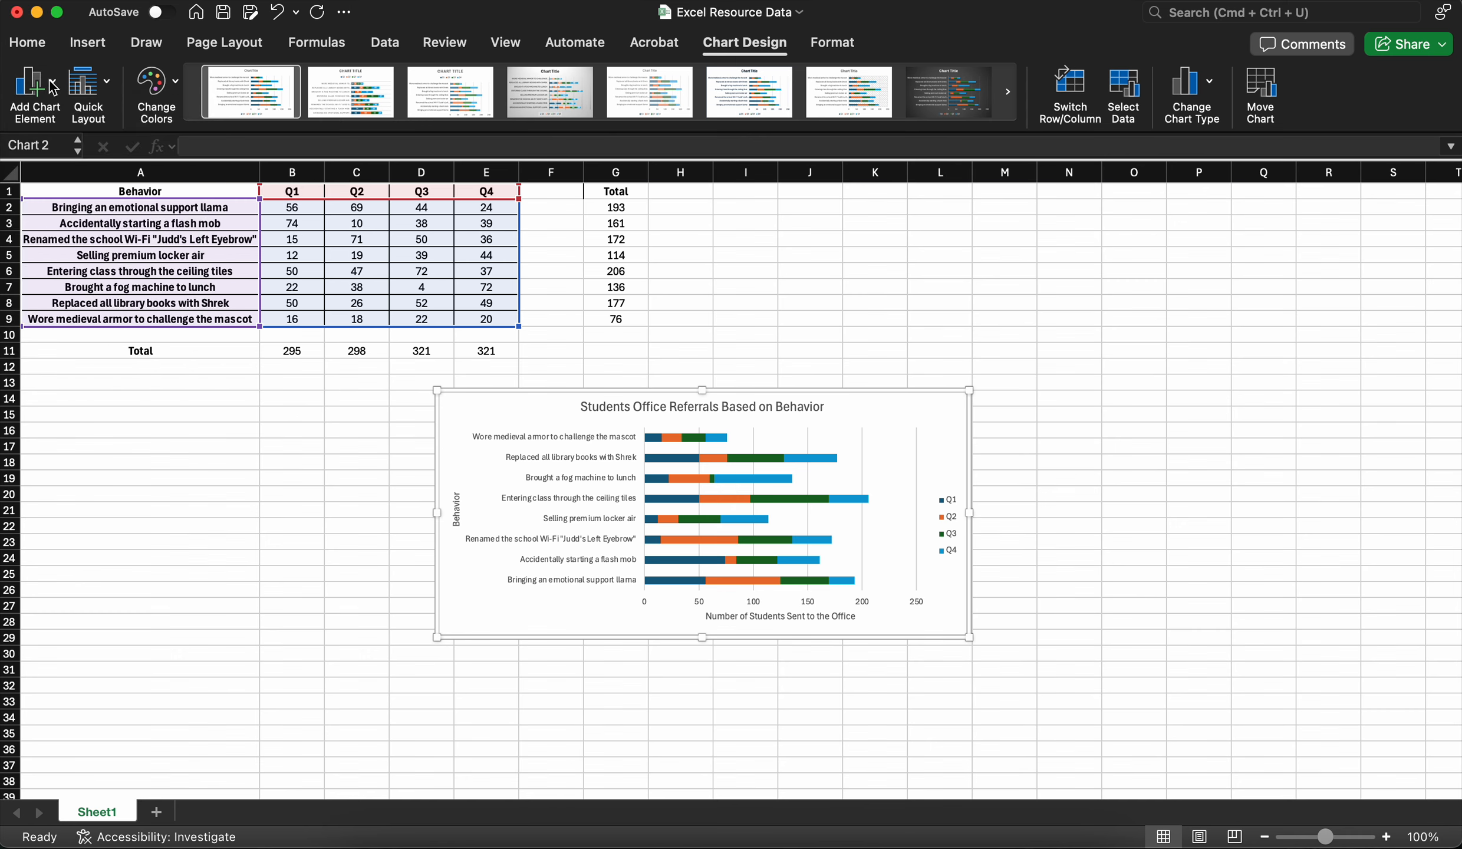
pyautogui.click(720, 435)
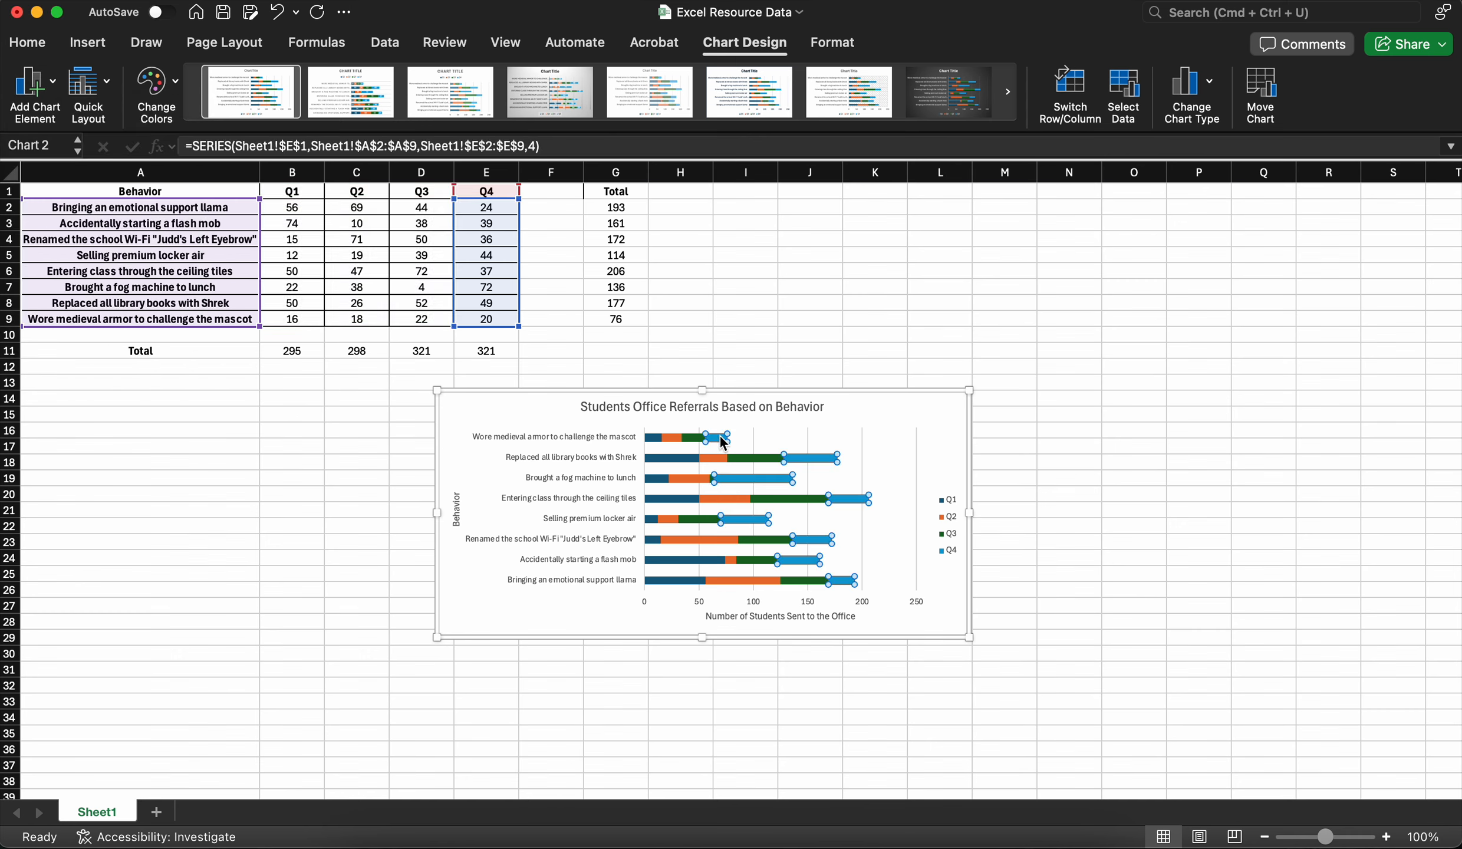
pyautogui.doubleClick(720, 435)
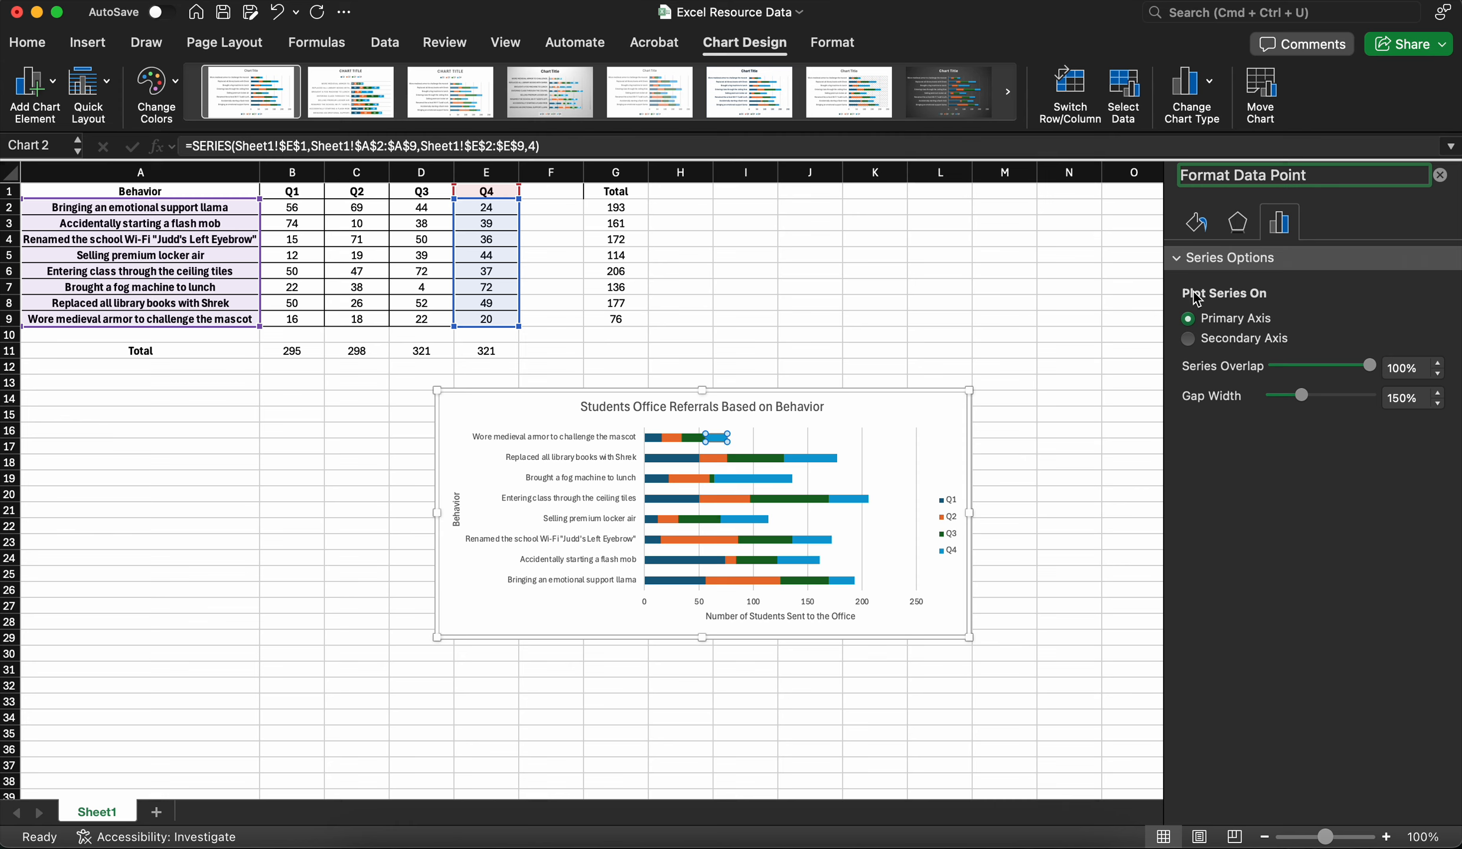
pyautogui.click(1237, 222)
pyautogui.click(1199, 224)
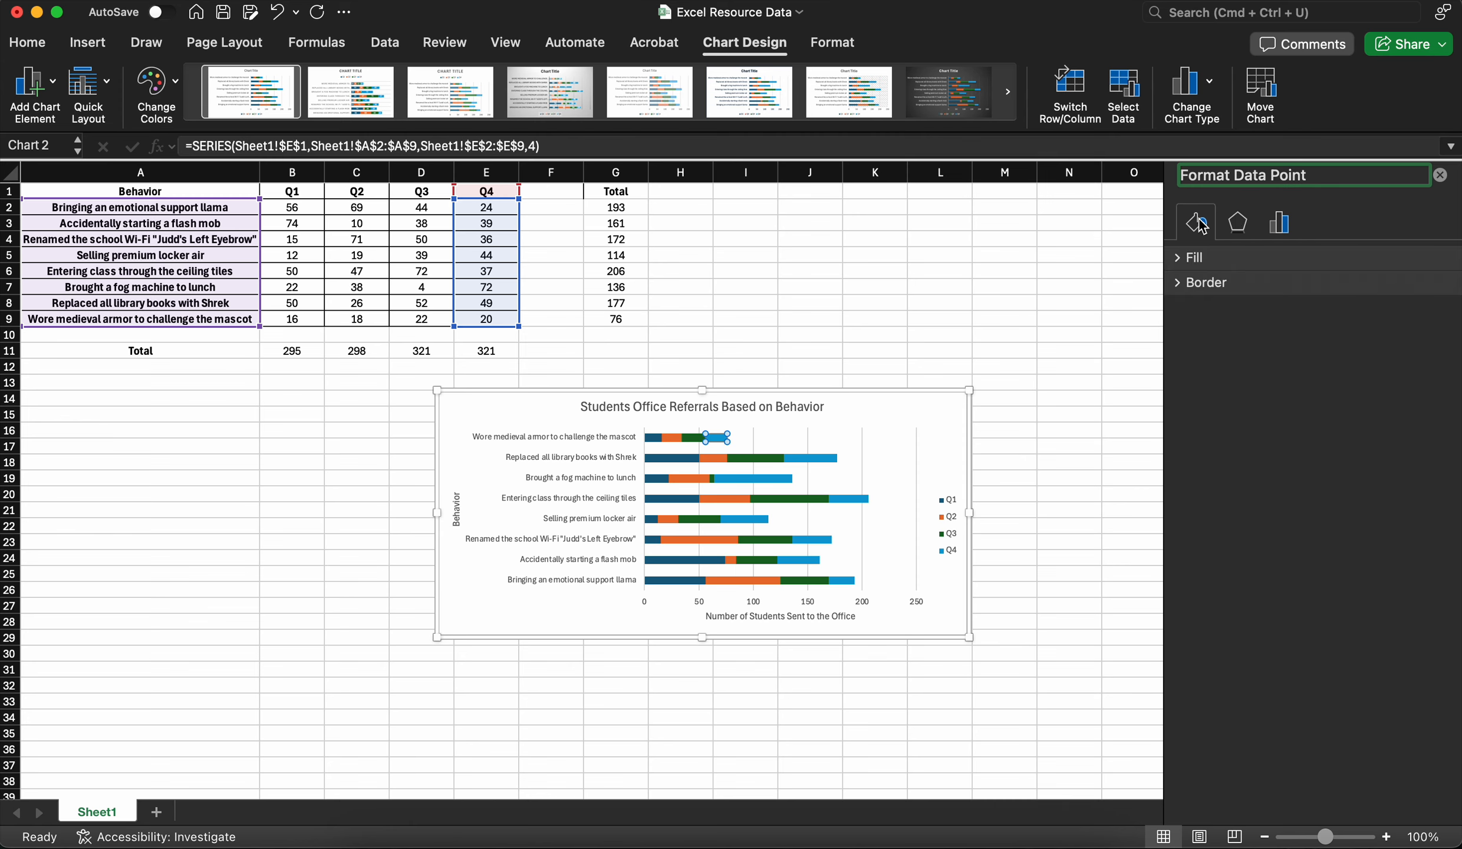
pyautogui.click(1272, 225)
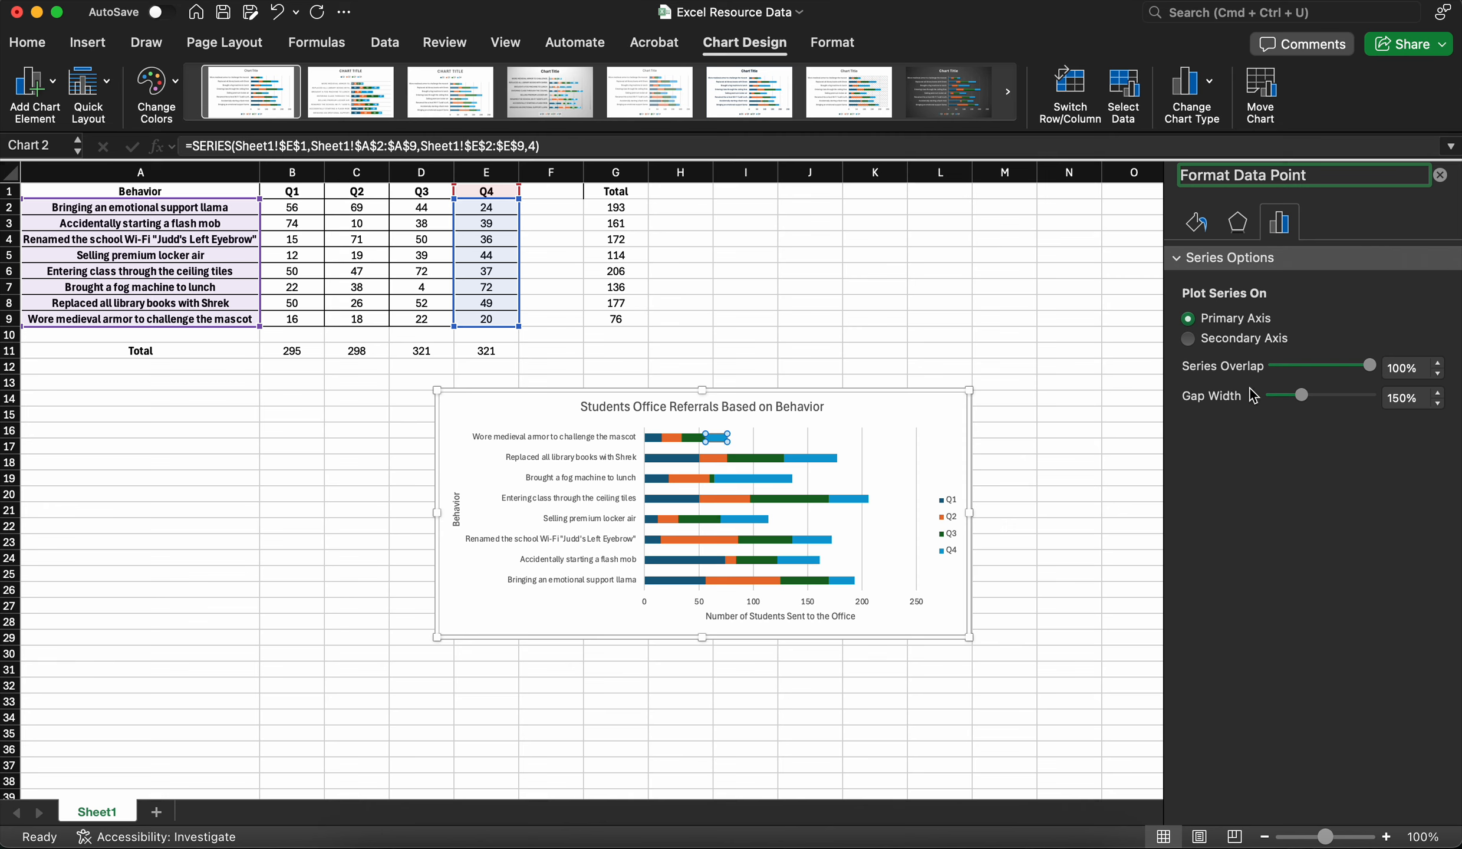
pyautogui.click(823, 460)
pyautogui.click(750, 458)
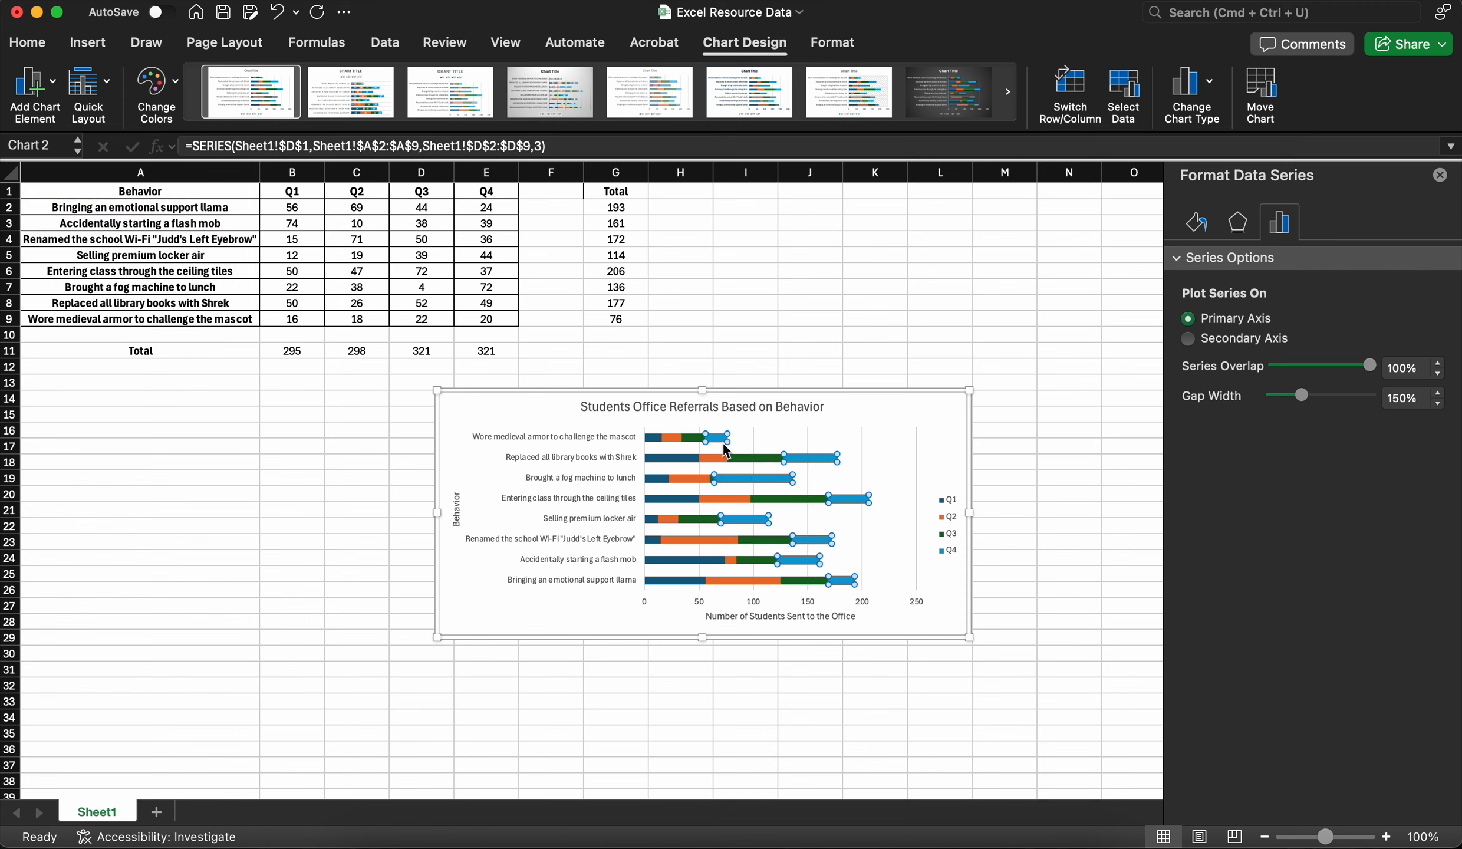
# Step: Try data callout labels on all bars of the chart, and undo them
pyautogui.click(917, 412)
pyautogui.click(32, 89)
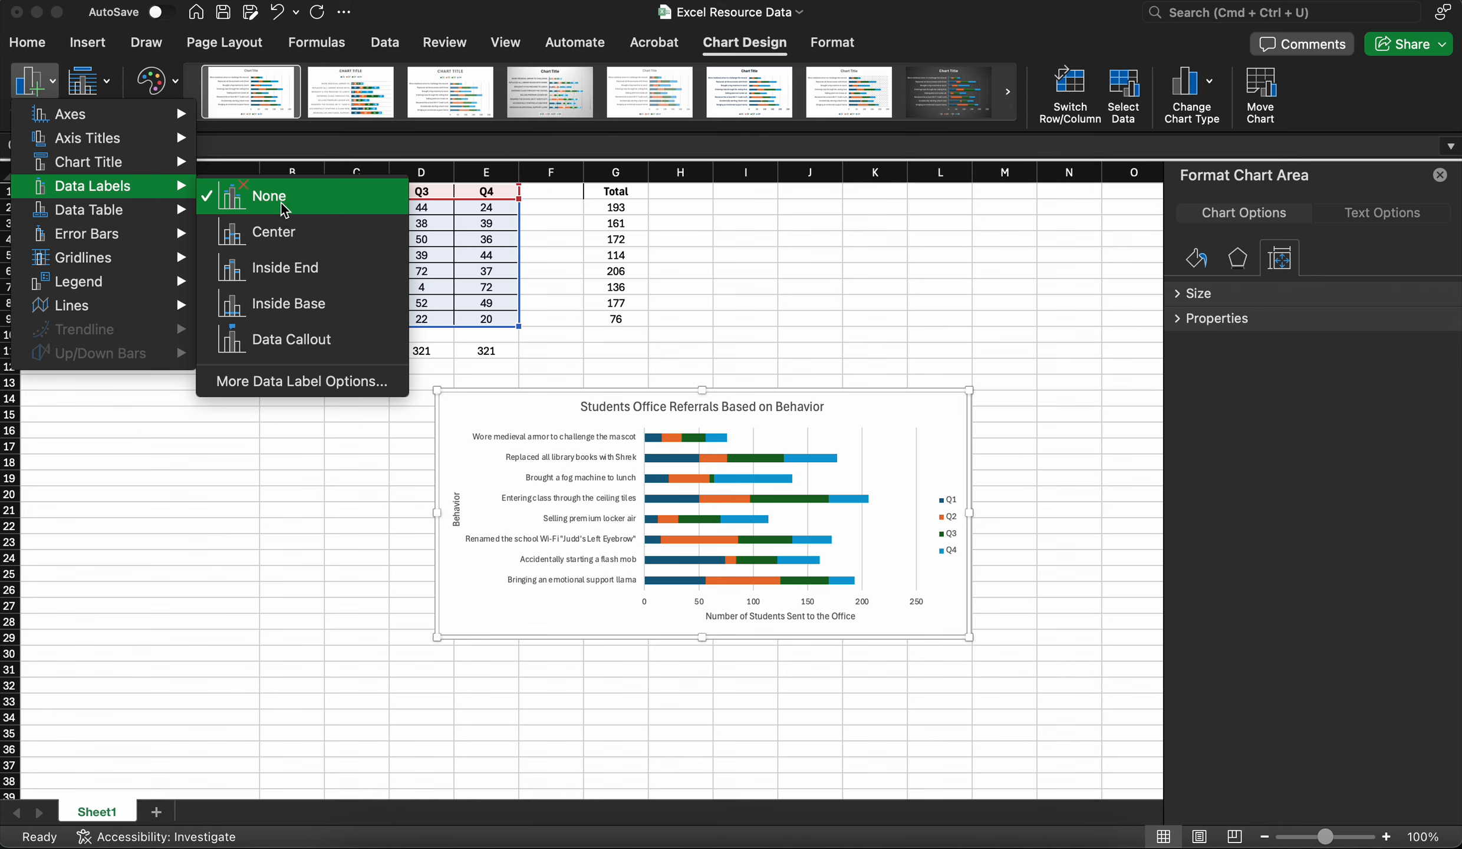
pyautogui.click(319, 344)
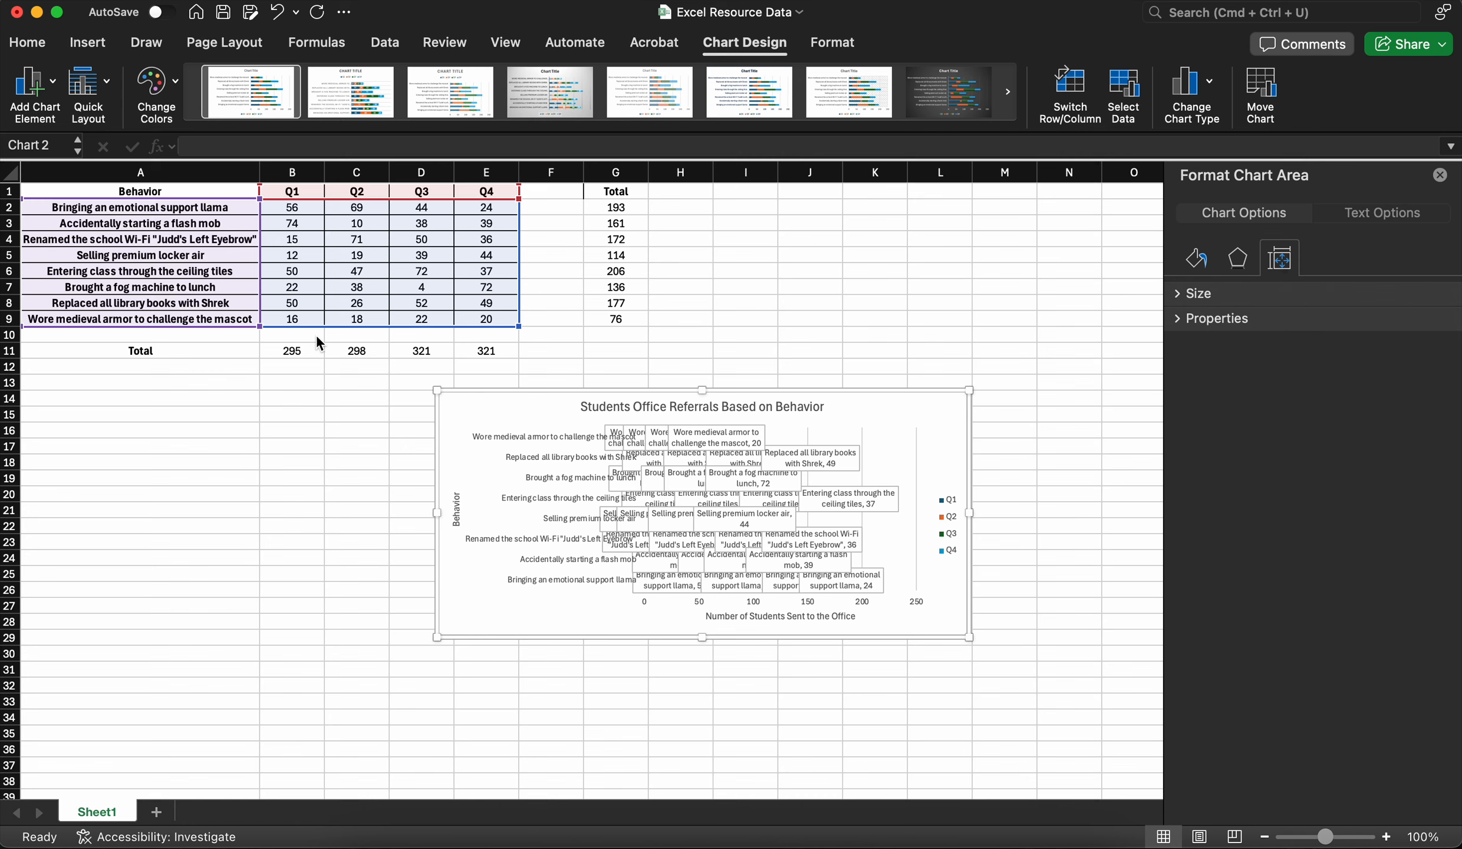
pyautogui.press('super+z')
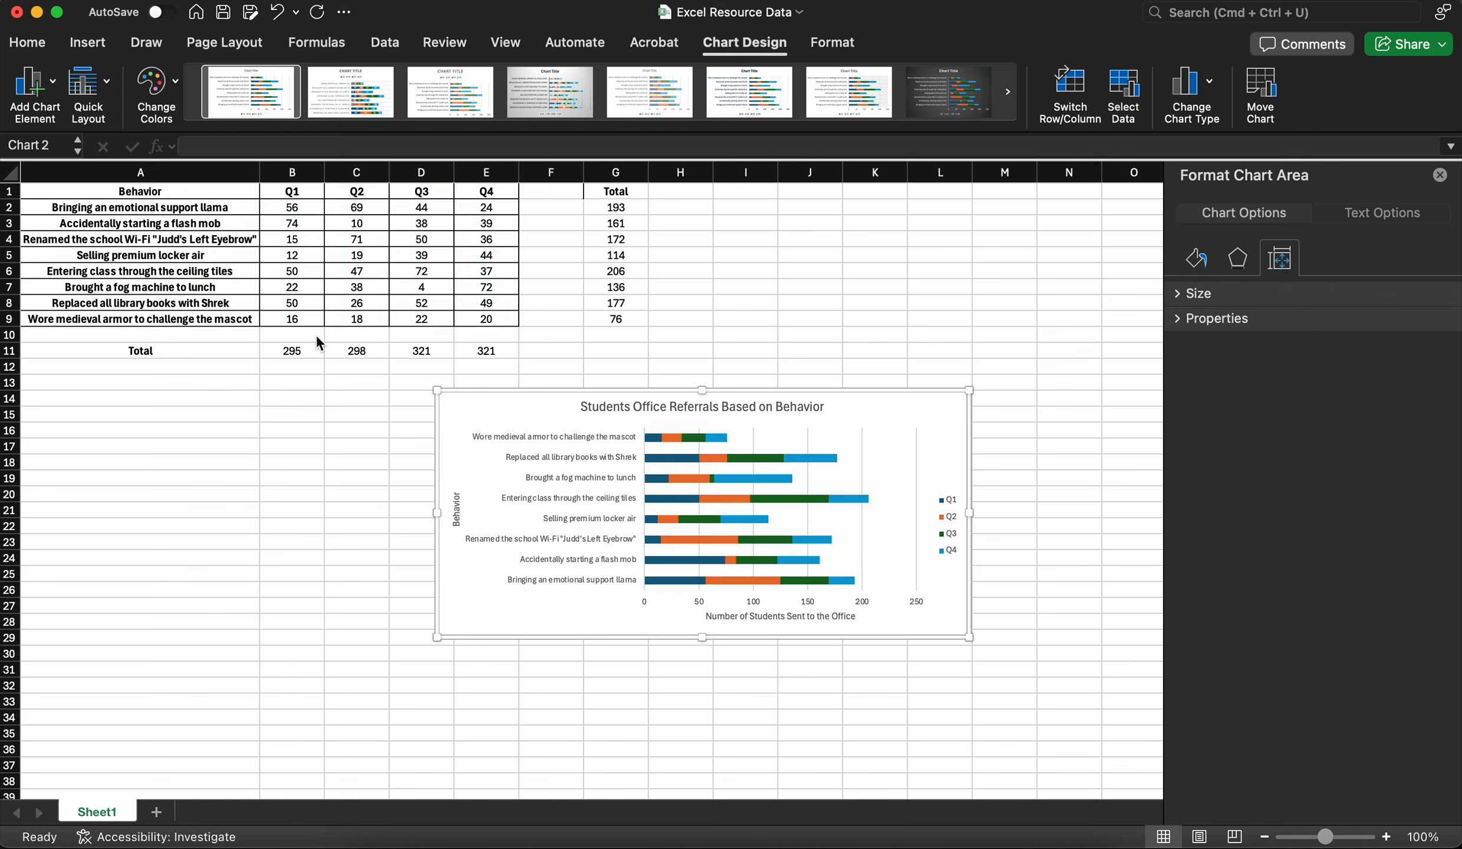
# Step: Add centered data labels to all segments of the stacked bar chart
pyautogui.click(53, 85)
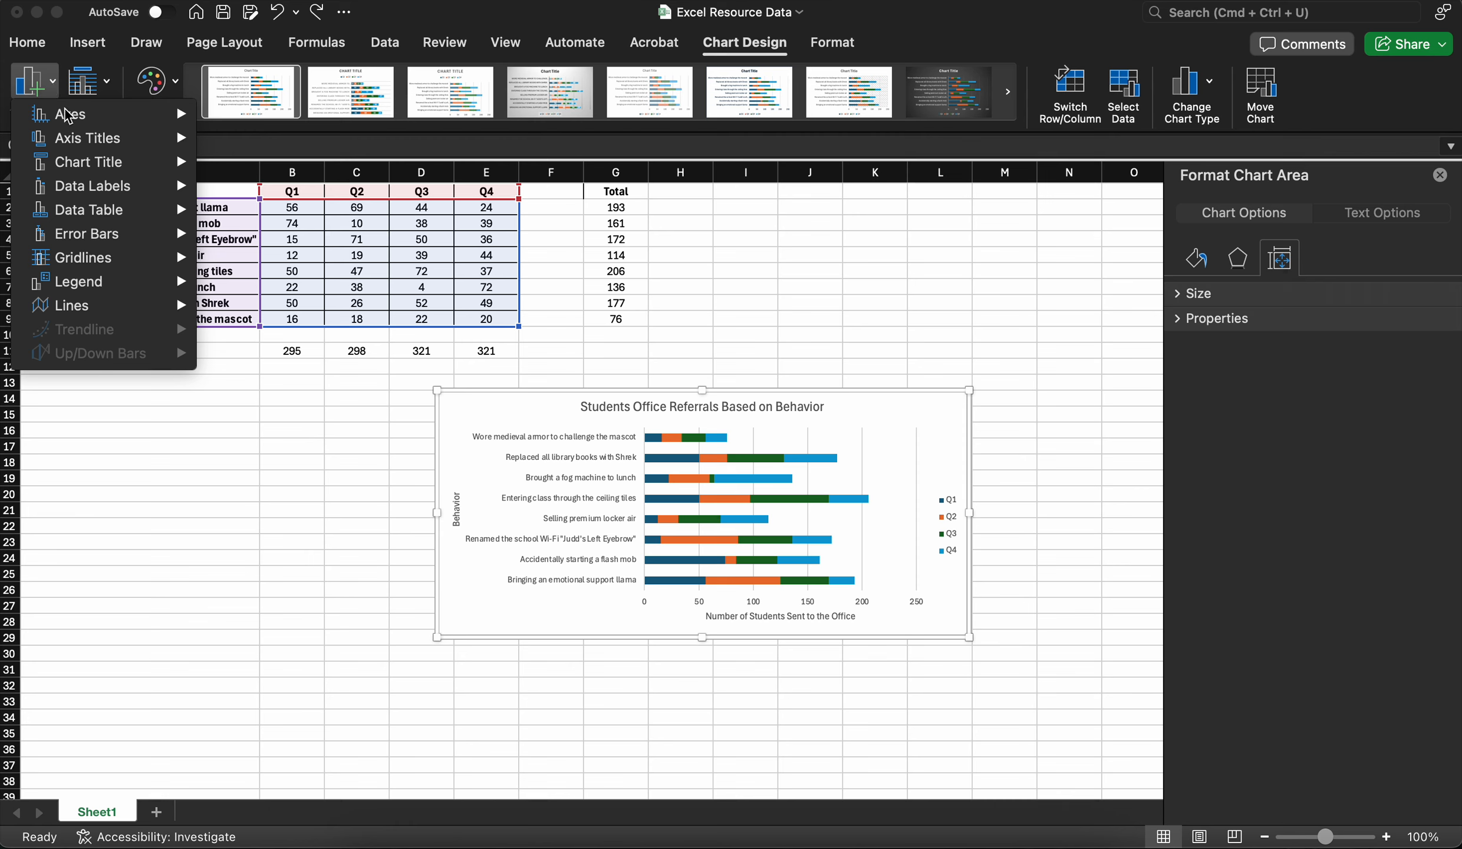
pyautogui.moveTo(125, 188)
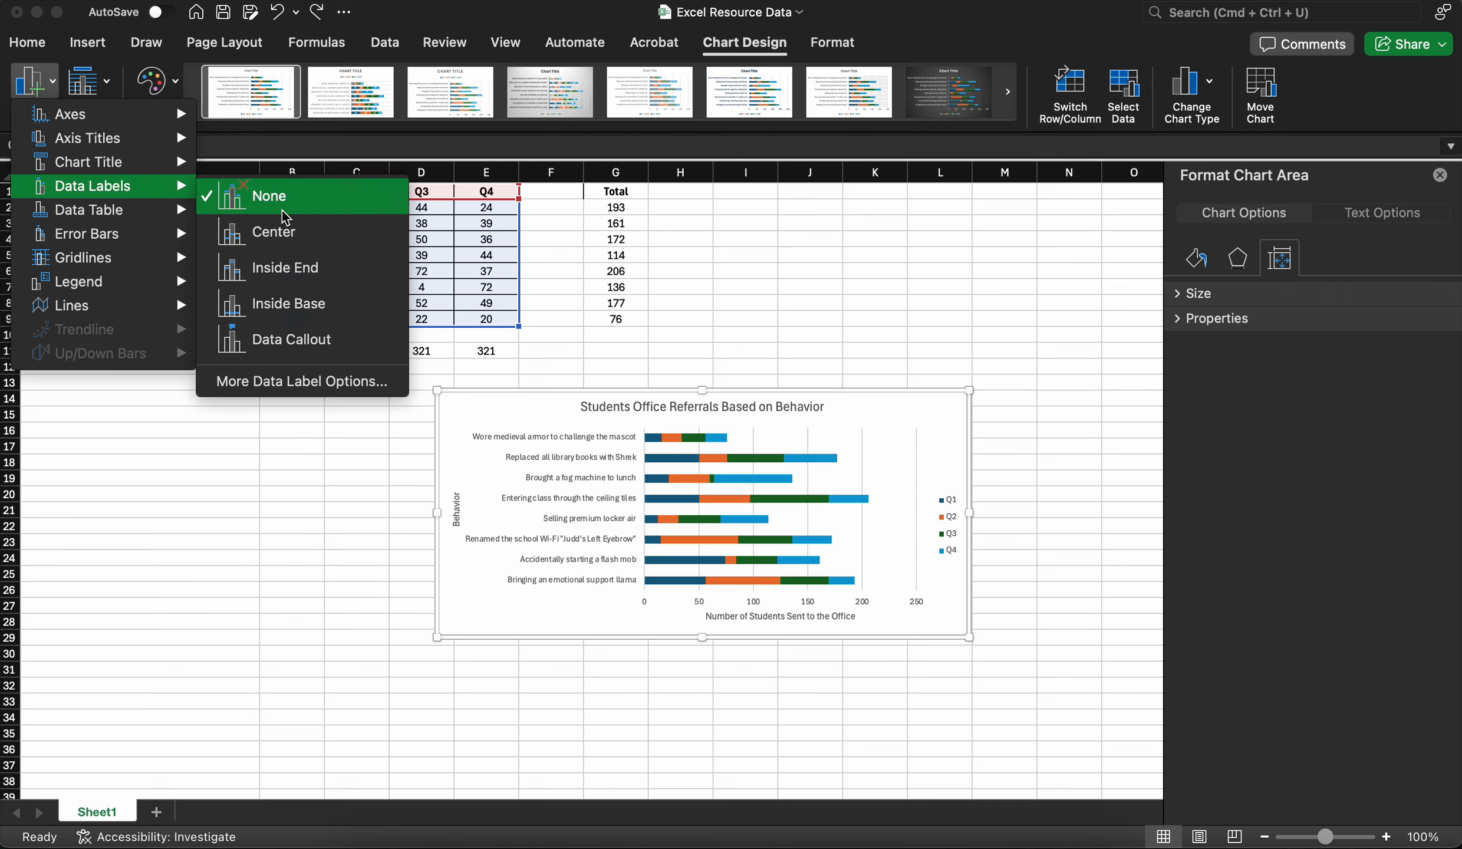
pyautogui.click(275, 231)
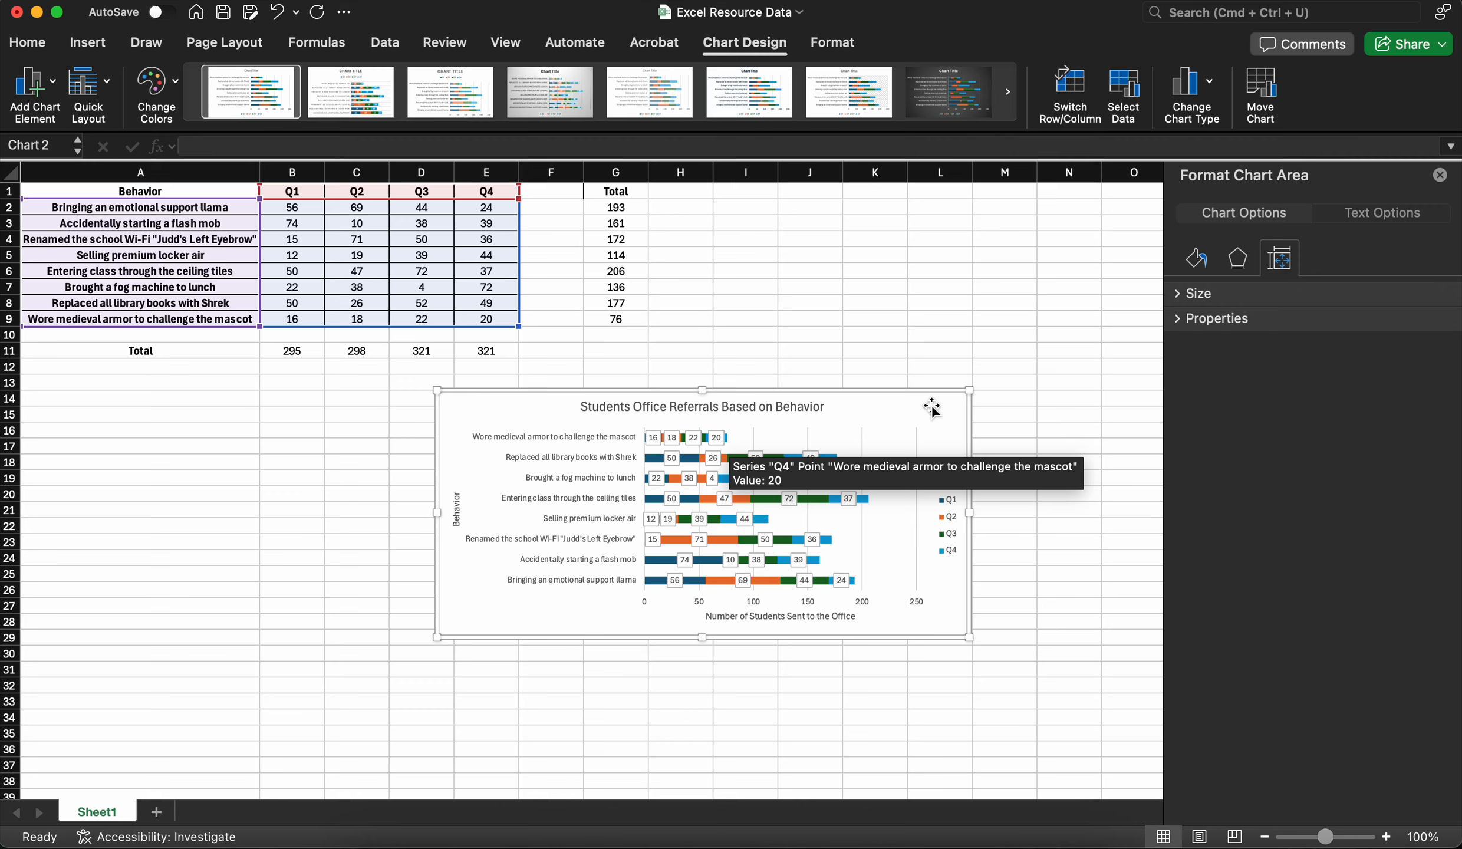
# Step: Move the stacked bar chart to a new sheet named "Chart"
pyautogui.rightClick(864, 416)
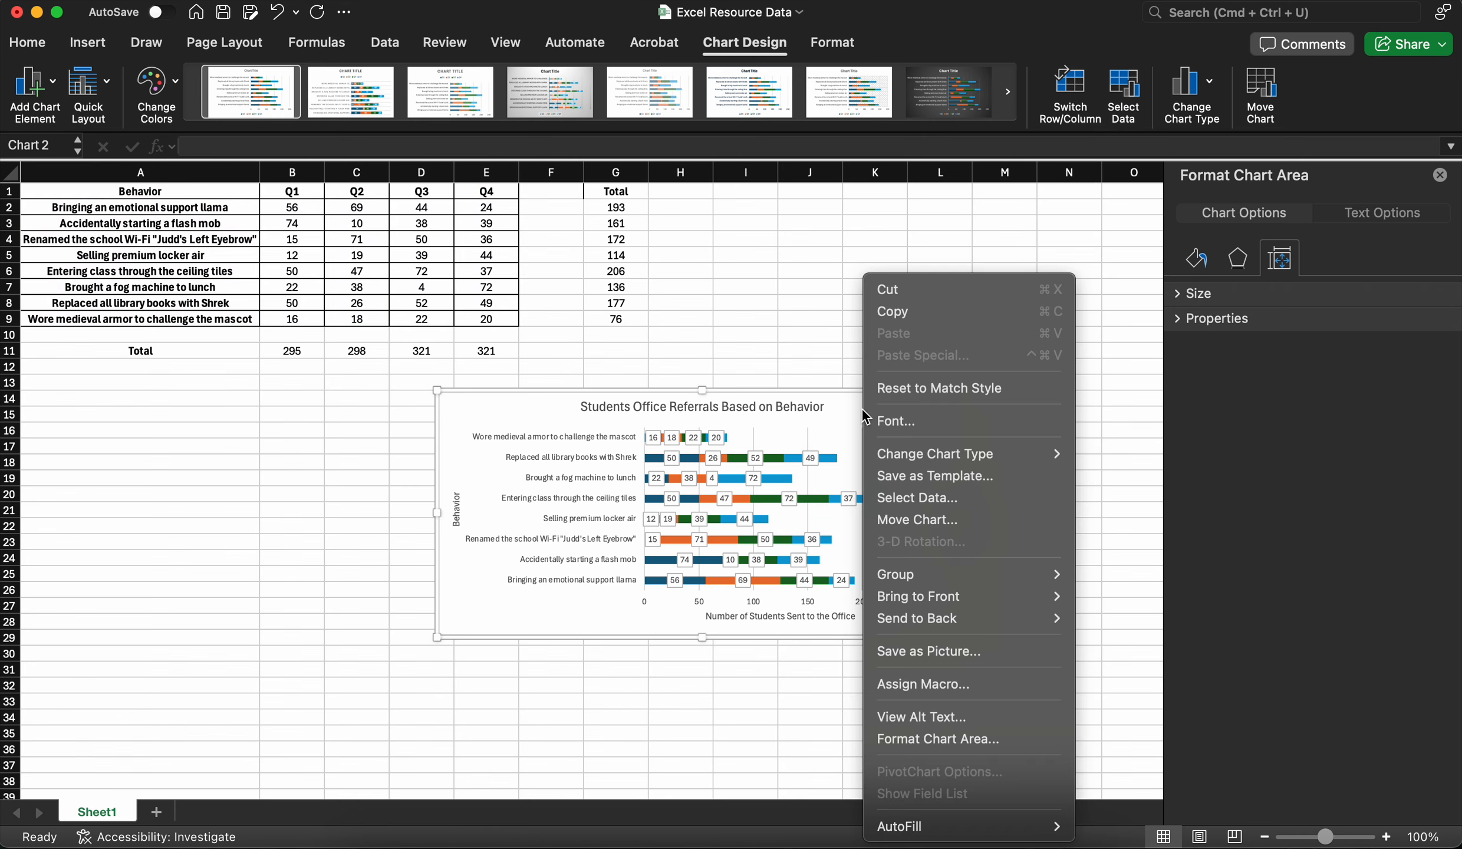
pyautogui.click(912, 521)
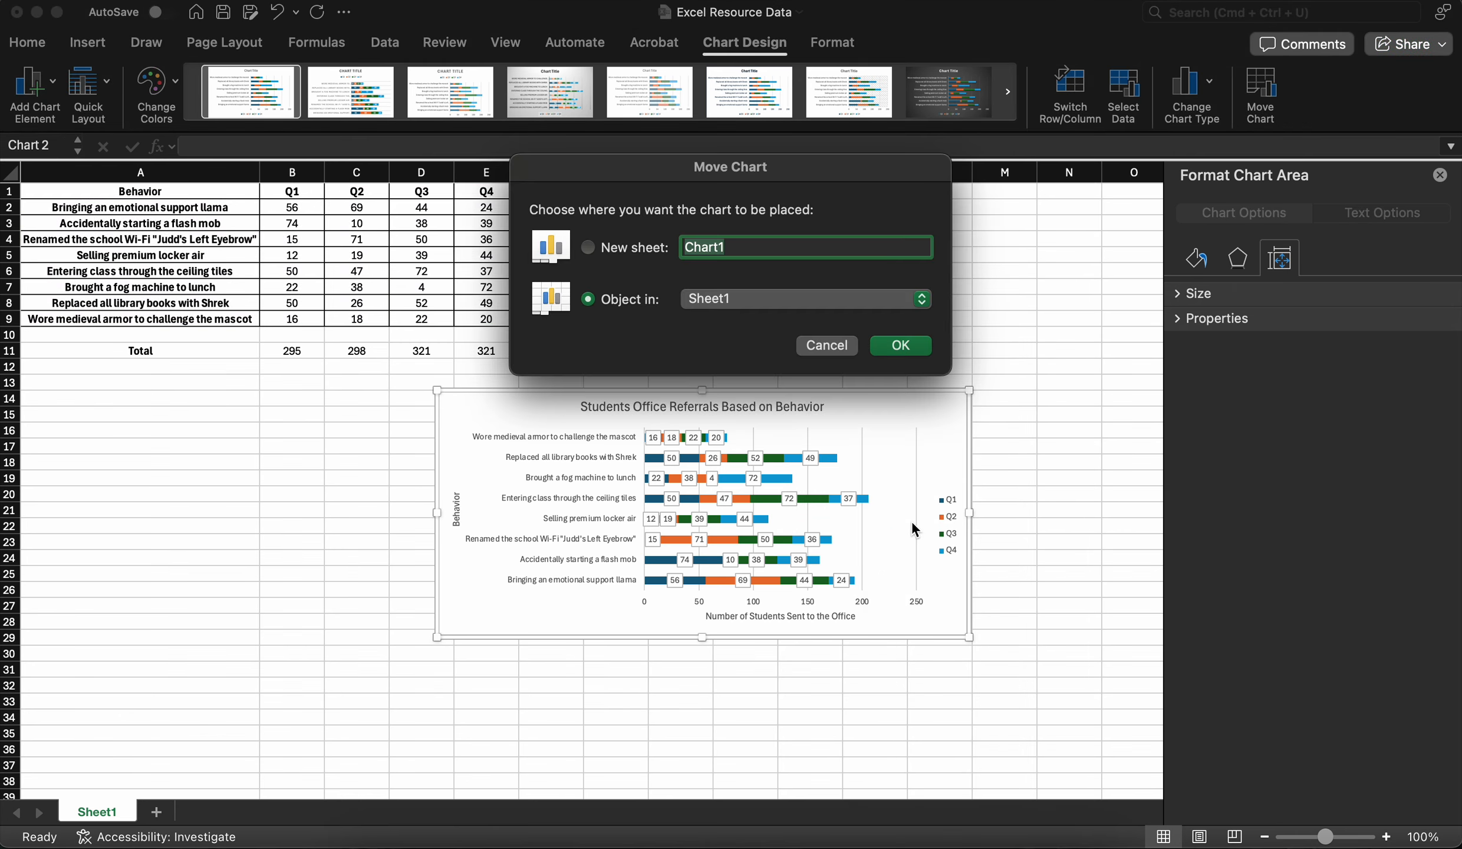
pyautogui.click(589, 248)
pyautogui.write('Chart')
pyautogui.click(901, 346)
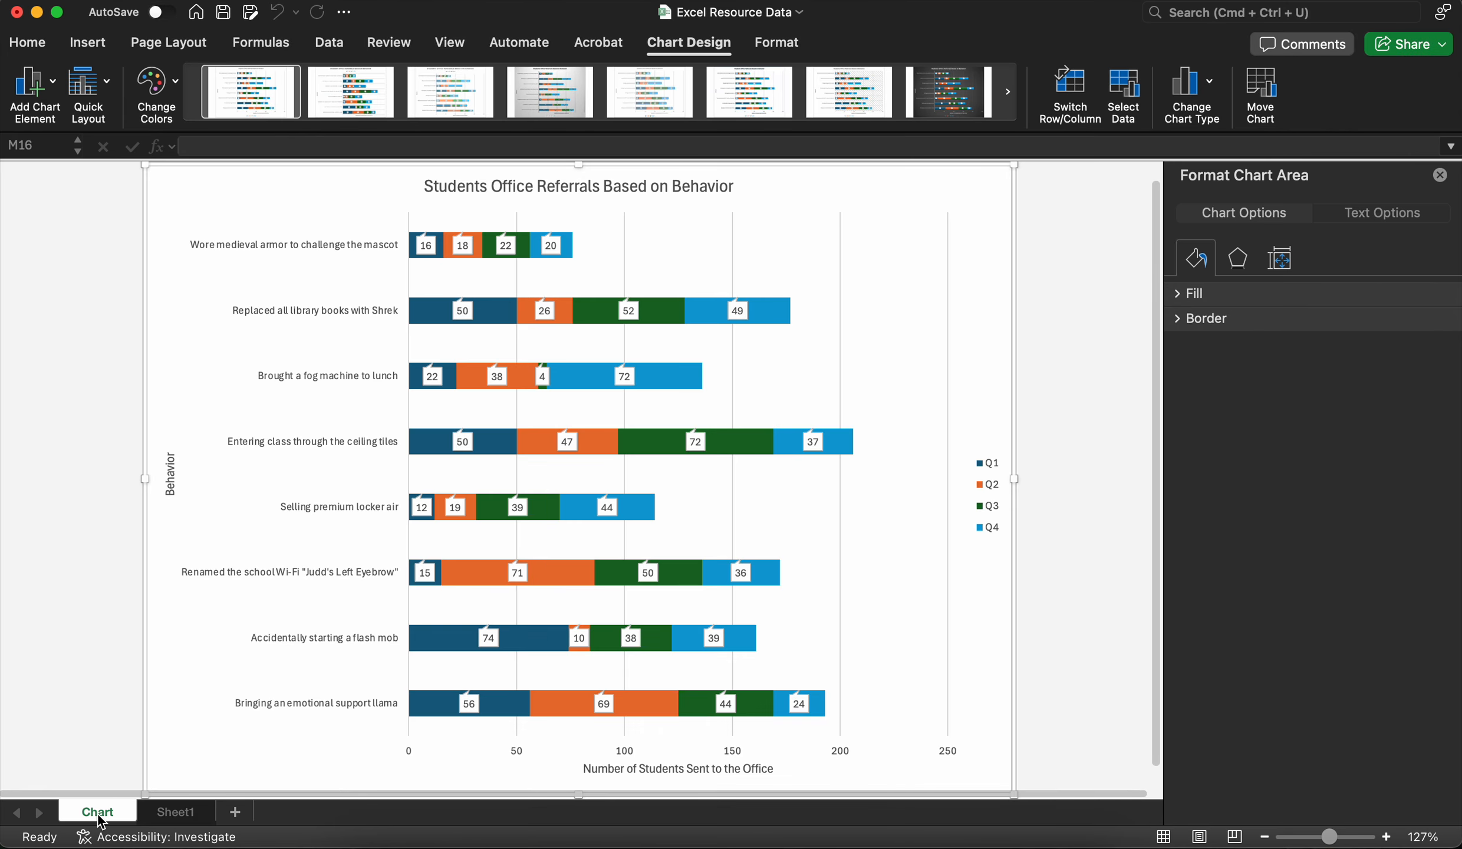